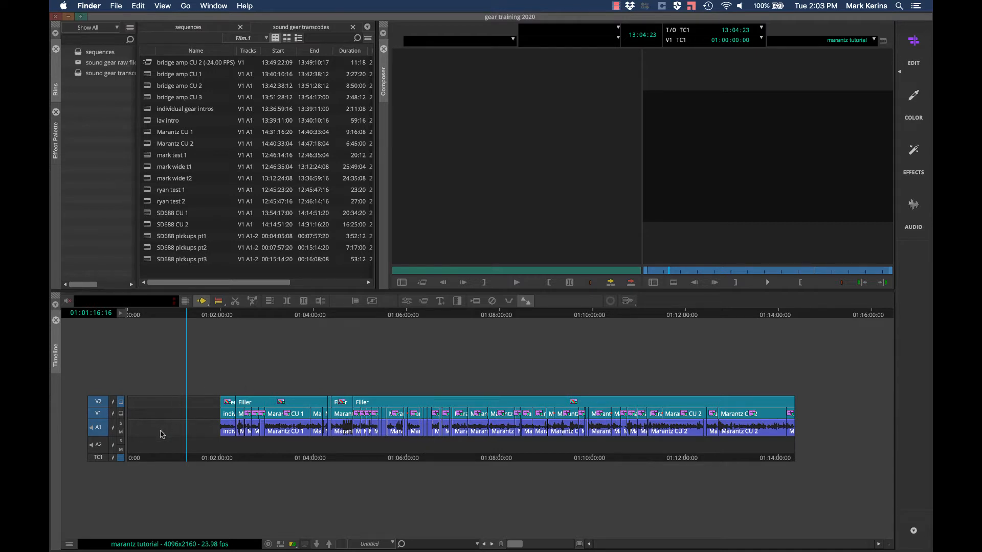
Step: Apply the Avid Titler+ effect to the empty filler on track V2 ahead of the first clip
left_click(221, 393)
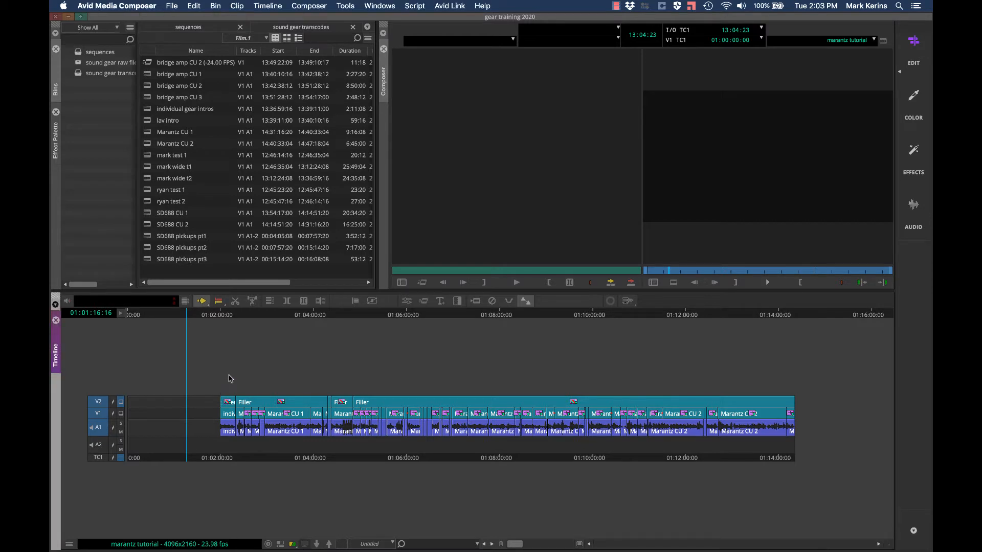
left_click(347, 5)
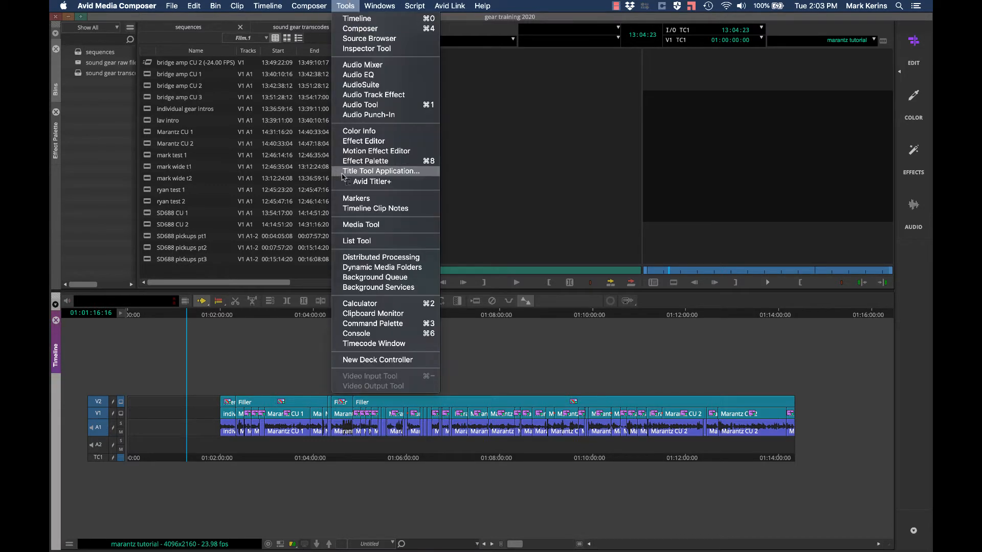
left_click(364, 181)
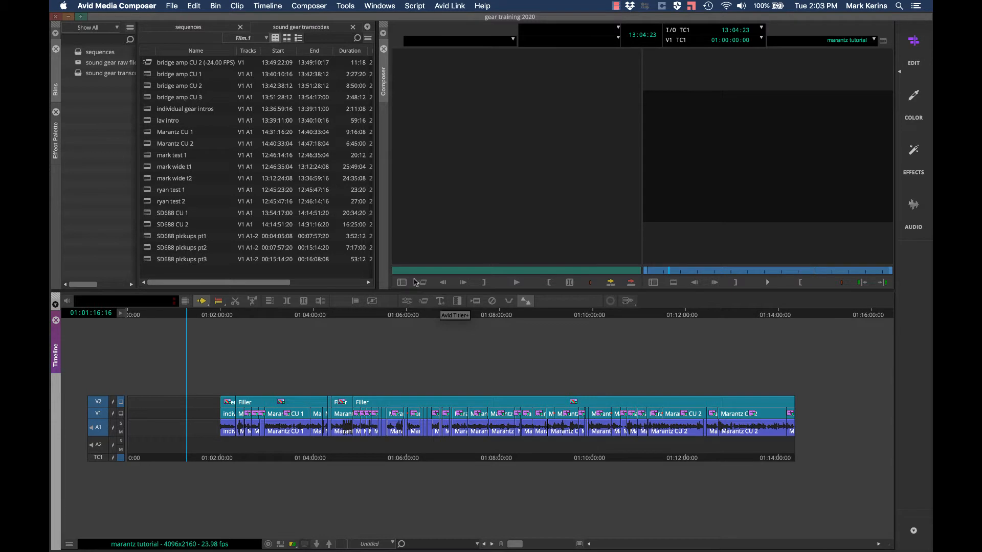
left_click(58, 142)
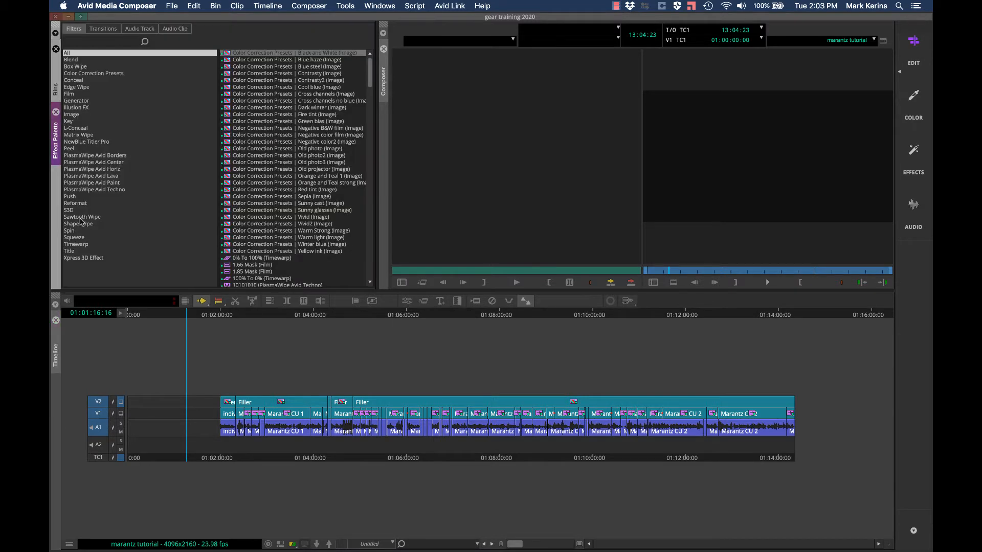
left_click(71, 251)
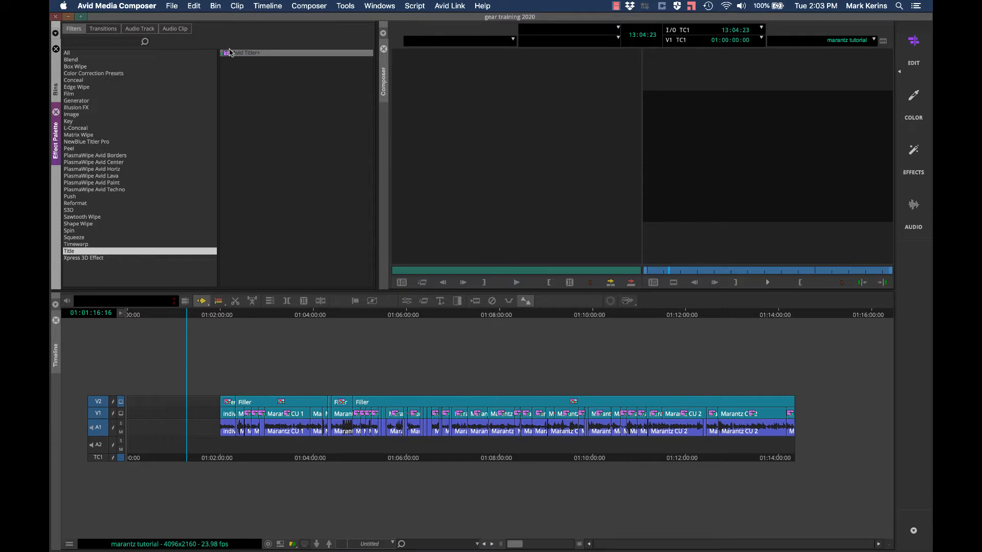
left_click(442, 302)
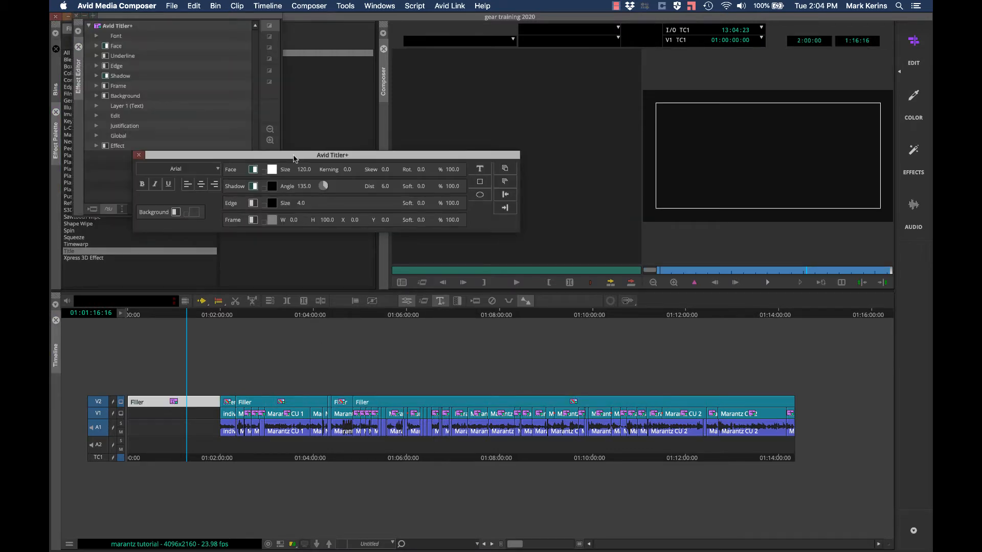
Step: Move the Avid Titler+ window down over the upper timeline and make the Effect Editor window smaller
left_click_drag(294, 159, 443, 315)
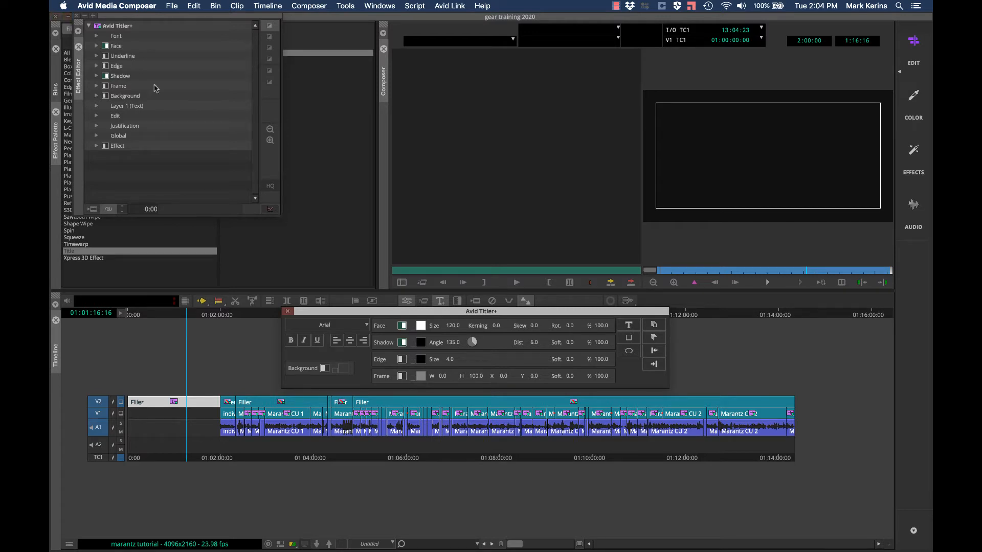
left_click(78, 96)
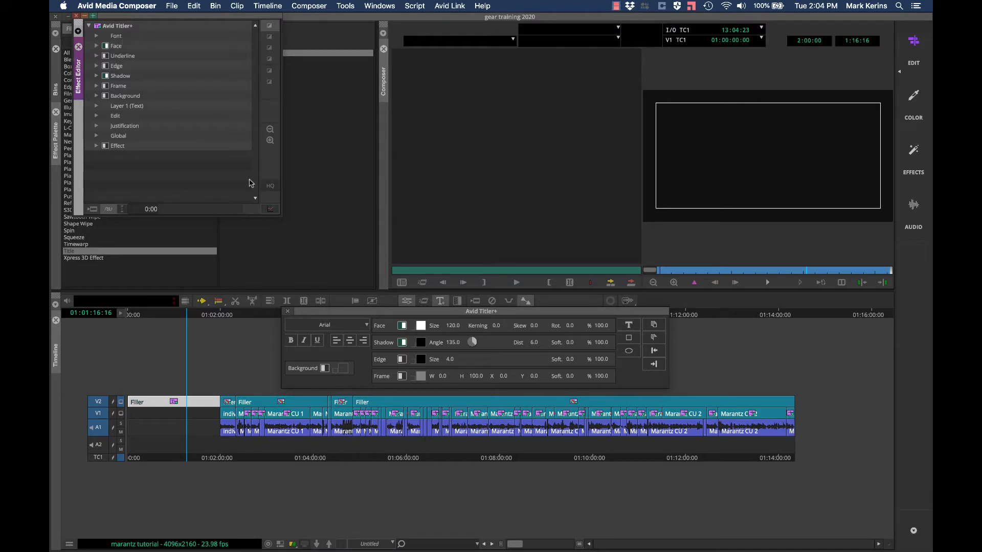
left_click_drag(280, 215, 257, 185)
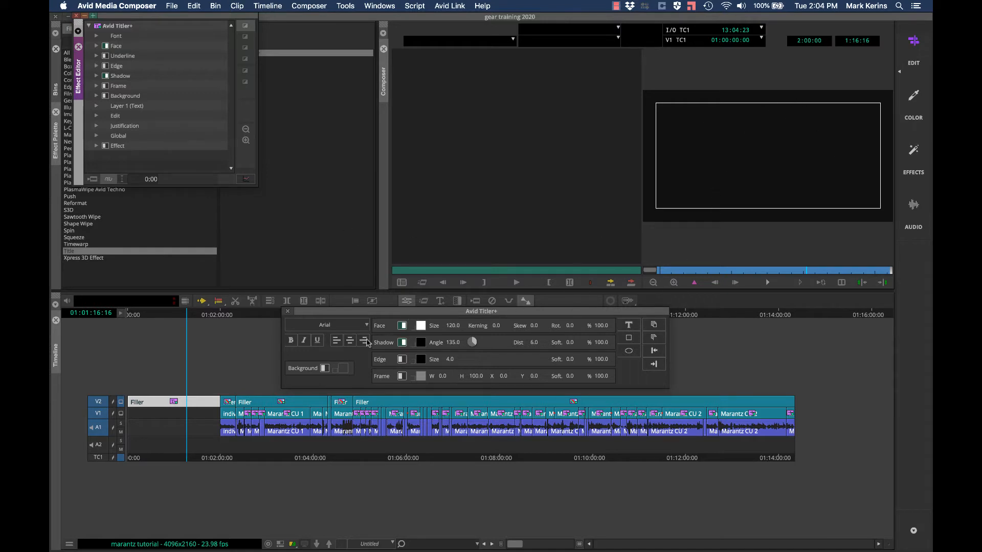
Step: Add a text box reading "my title" near the frame's centre and change its face color to green
left_click(631, 327)
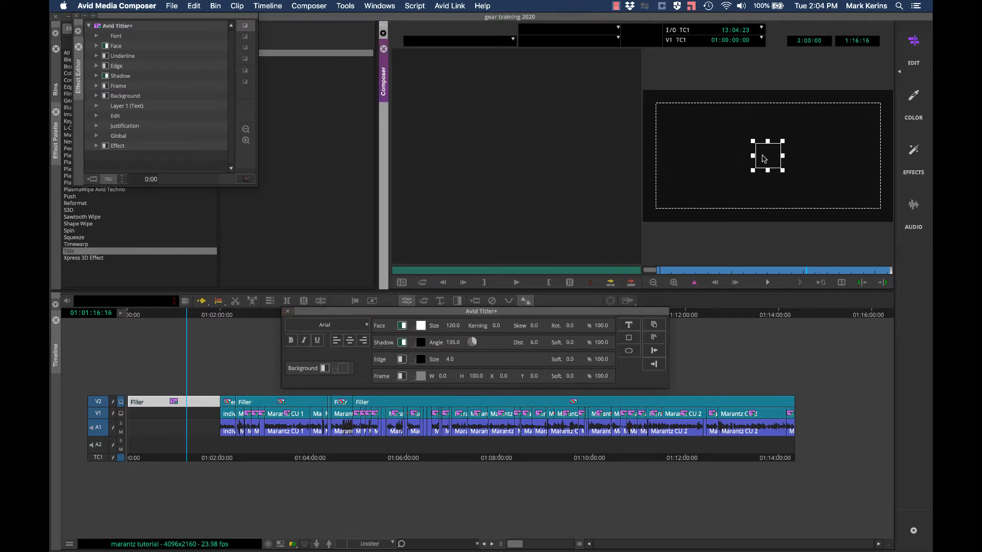
type("my title")
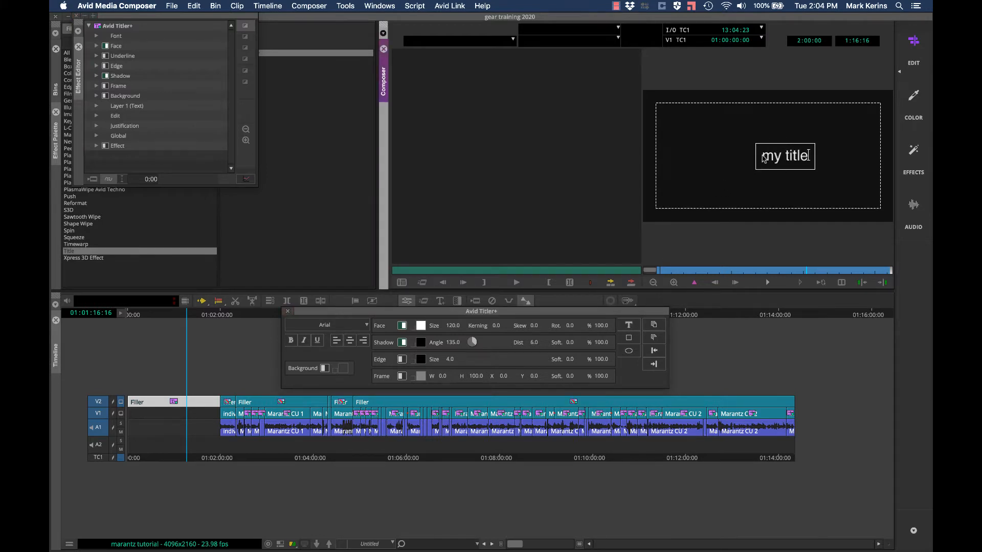
left_click(774, 160)
double_click(801, 154)
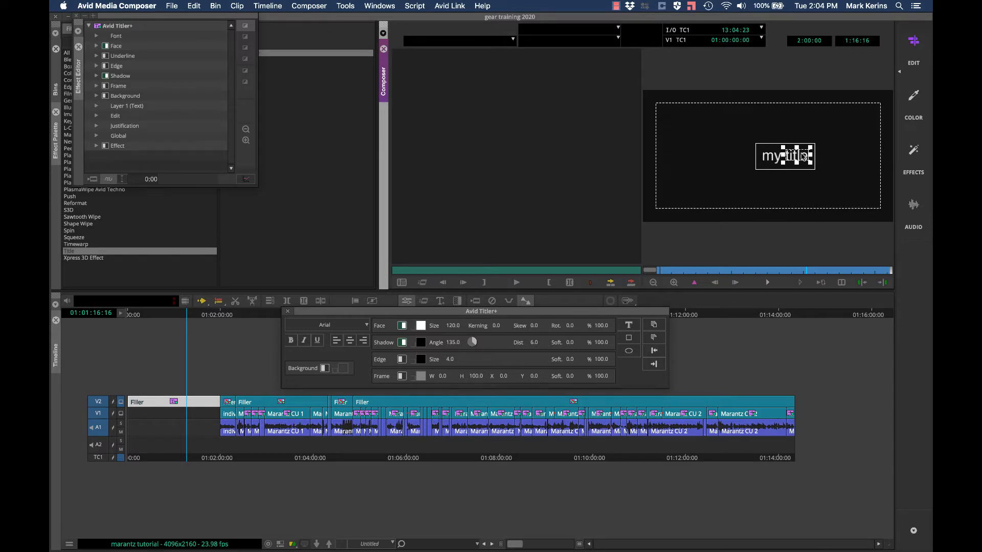
triple_click(773, 159)
left_click(421, 326)
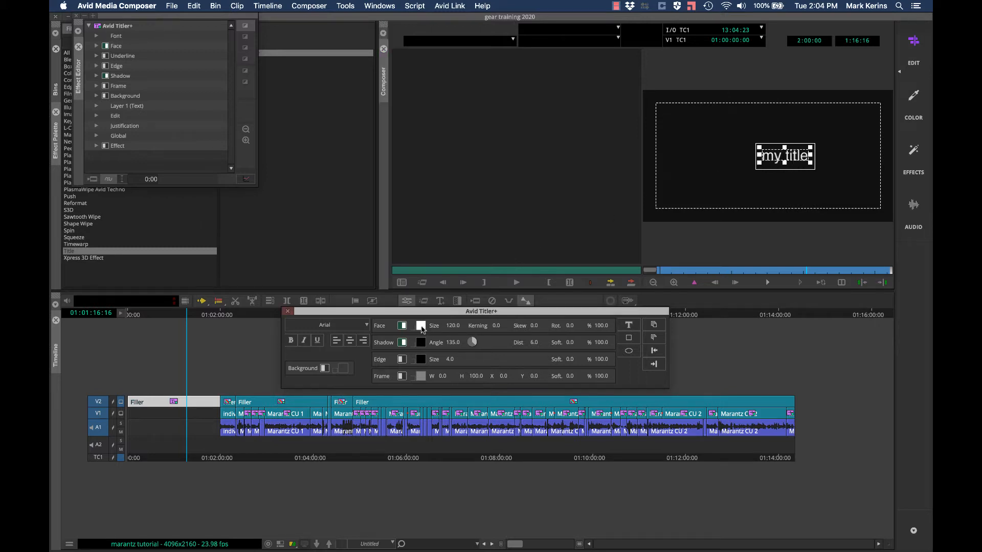
left_click_drag(253, 421, 237, 418)
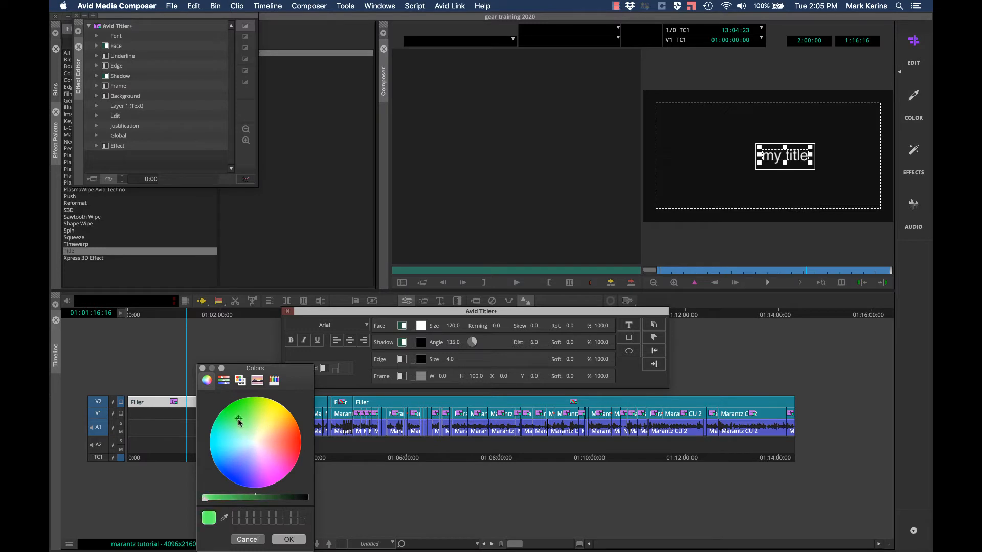
left_click(288, 541)
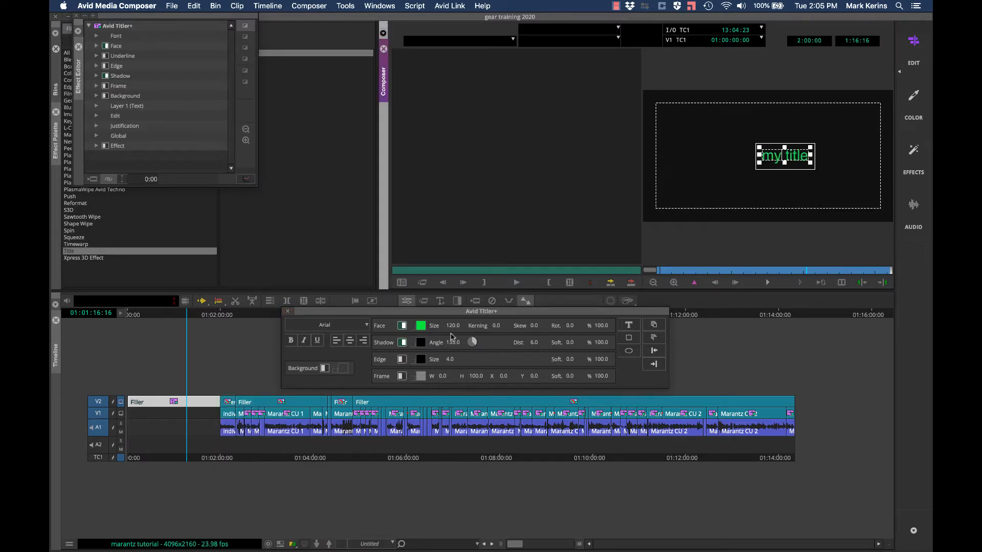
Step: Set the face size of "my title" to 180 and its kerning to 8
left_click(453, 326)
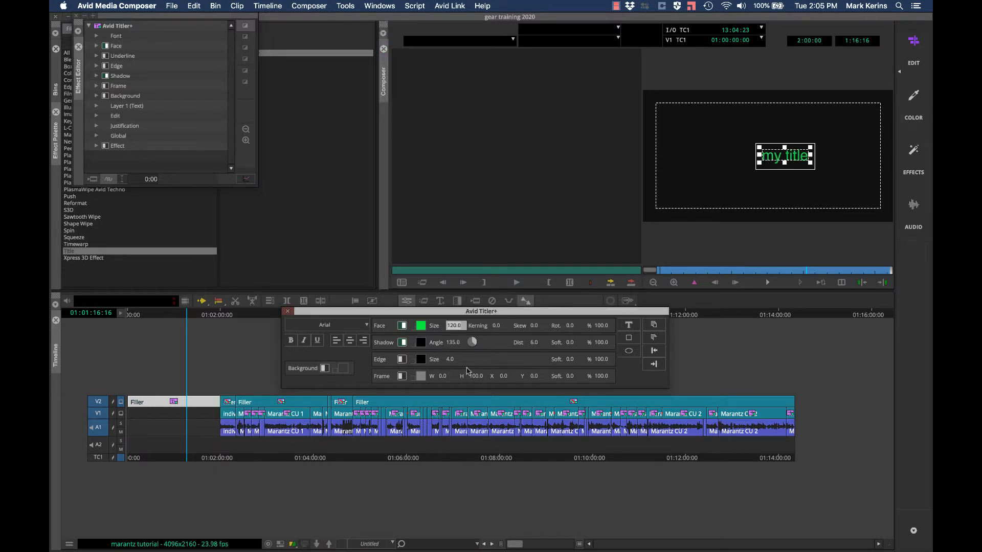
type("180")
key("Return")
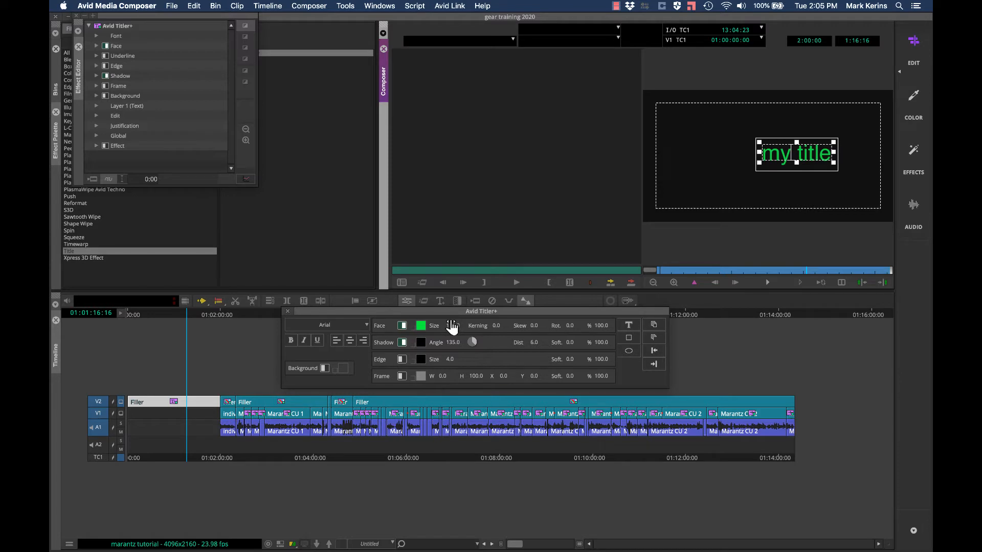
left_click(452, 326)
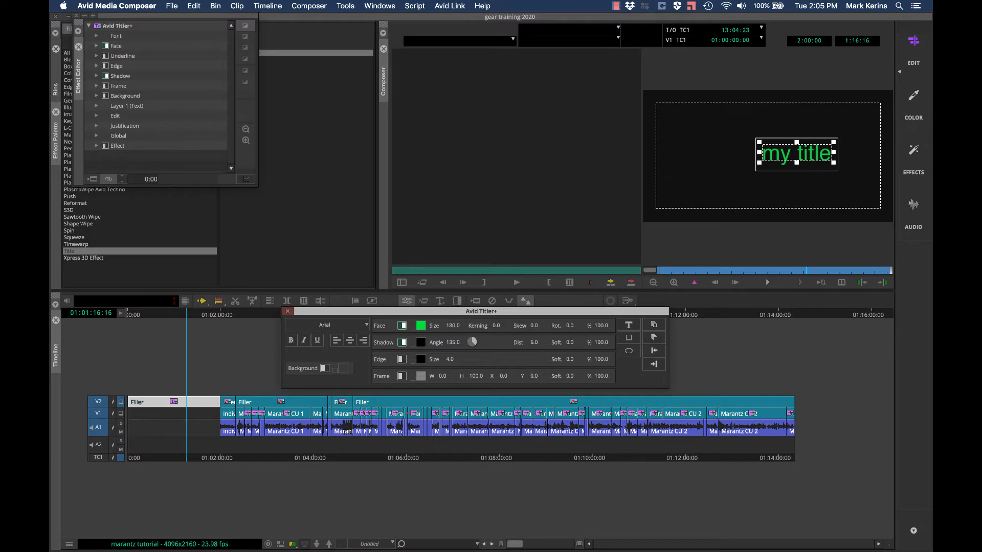
double_click(498, 327)
type("8")
key("Return")
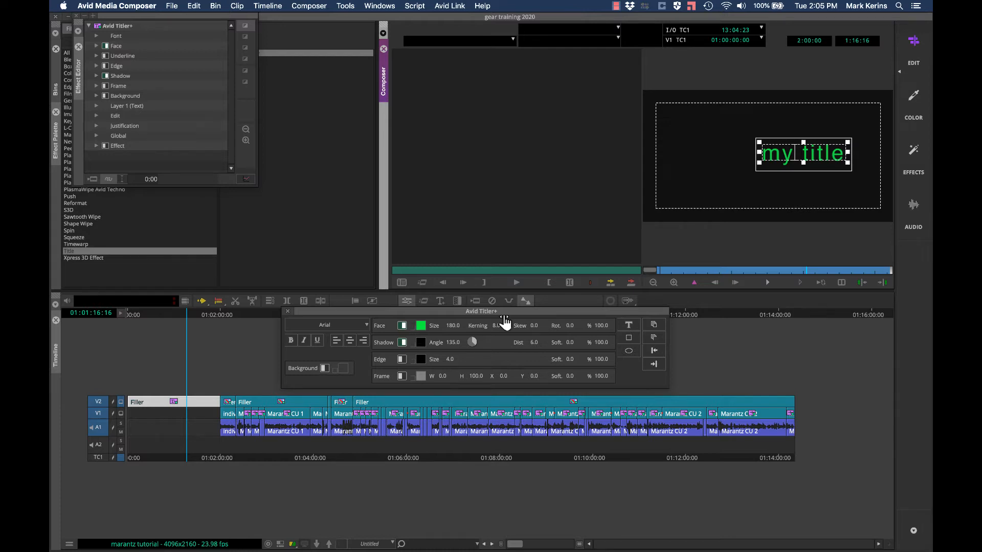
left_click(342, 5)
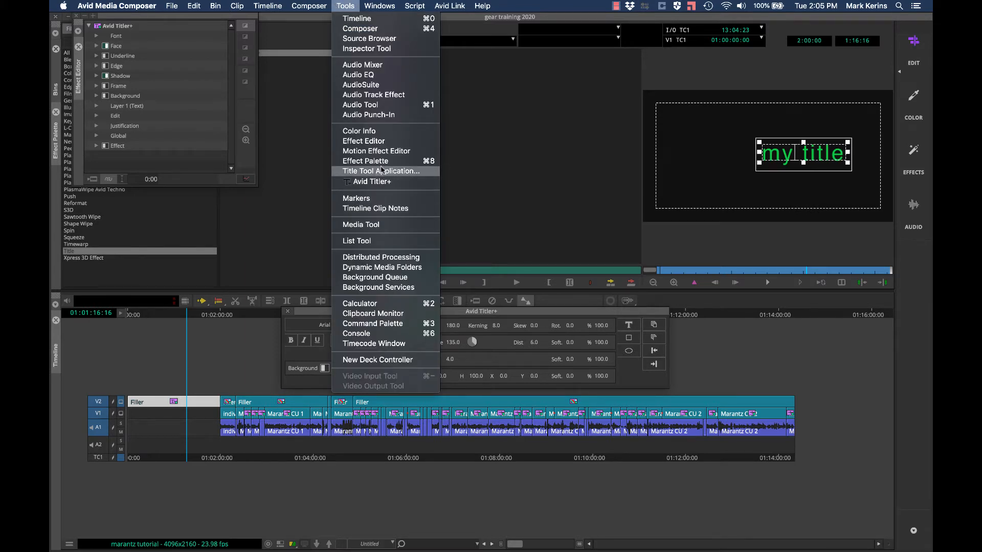
left_click(345, 4)
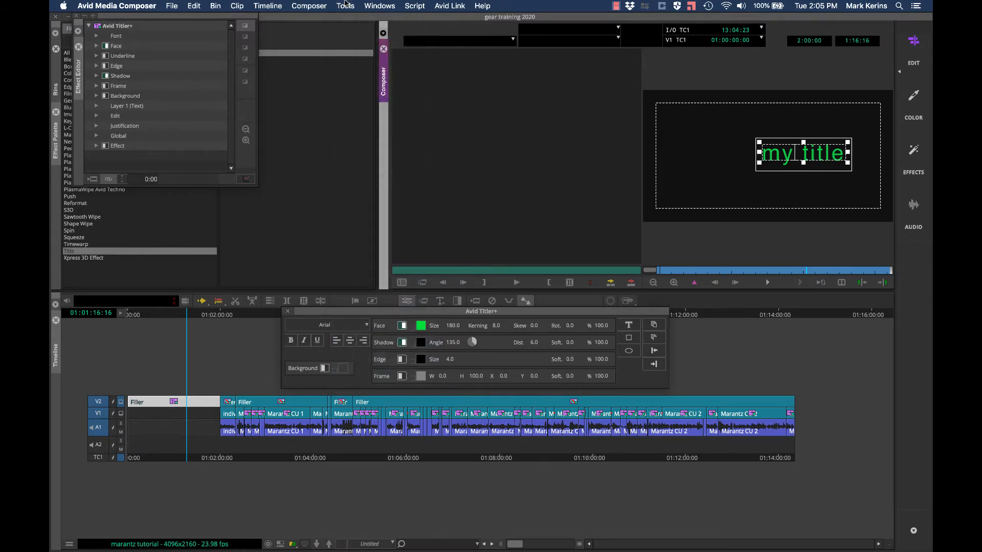
left_click(475, 314)
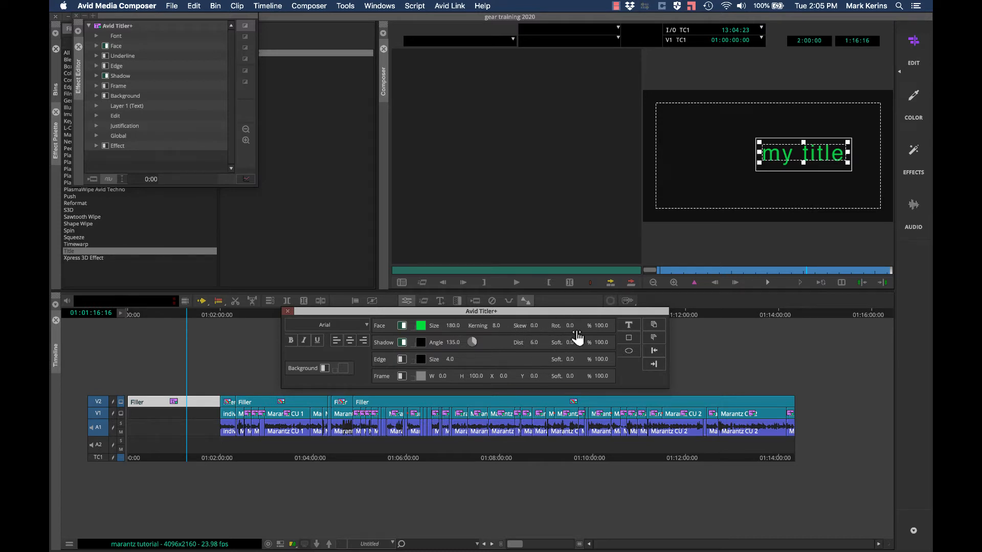
Step: Set the face opacity of "my title" to 70 percent
left_click(599, 326)
type("70")
key("Return")
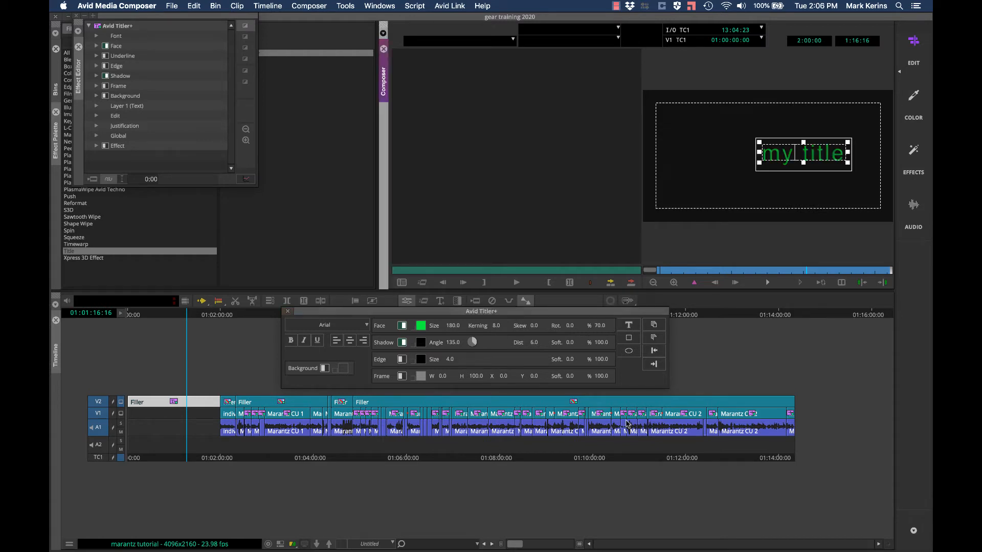
Step: Add another text box to the frame, reading "second title"
left_click(629, 327)
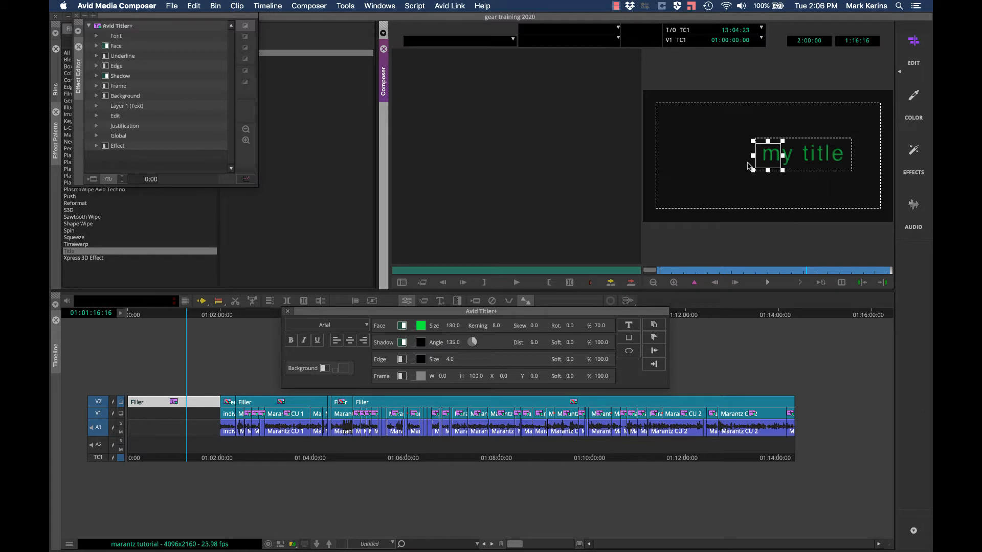
type("second title")
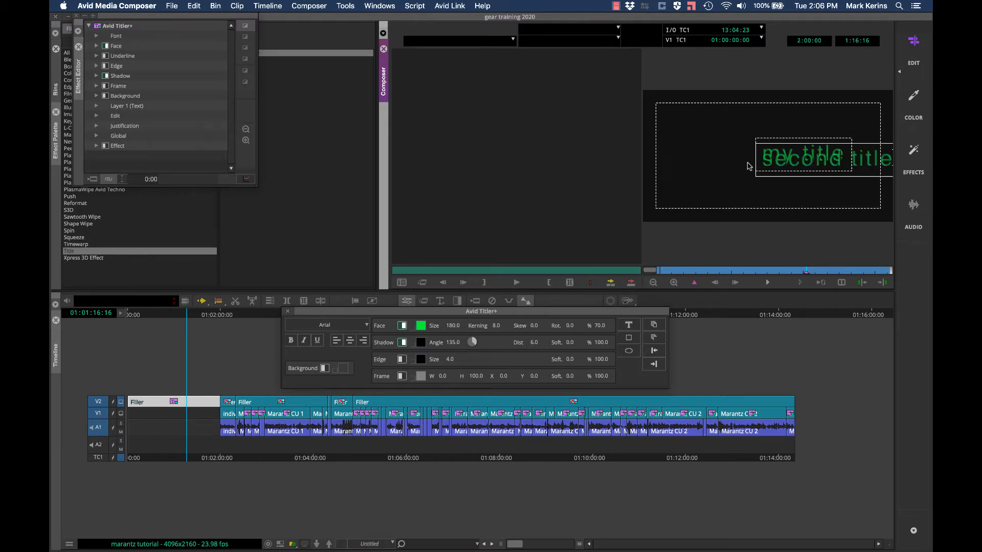
Step: Select all the text of "second title" and change its face color to yellow-orange
left_click(787, 161)
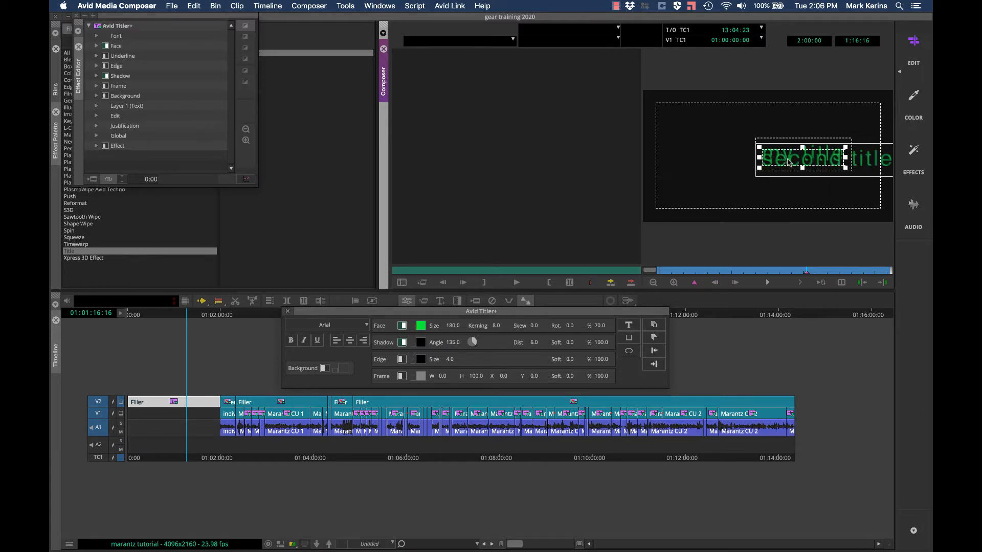
left_click(858, 158)
left_click(423, 326)
left_click(281, 415)
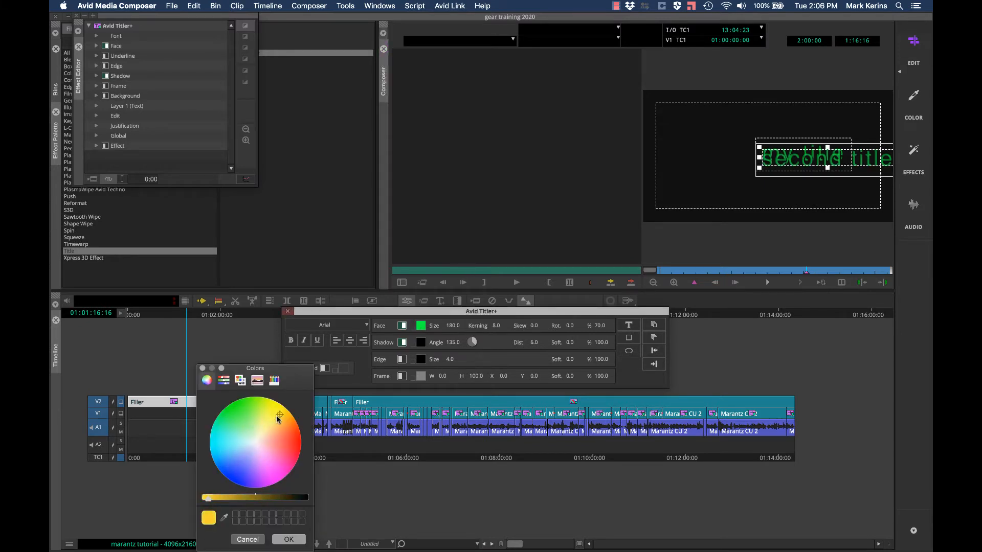
left_click(289, 540)
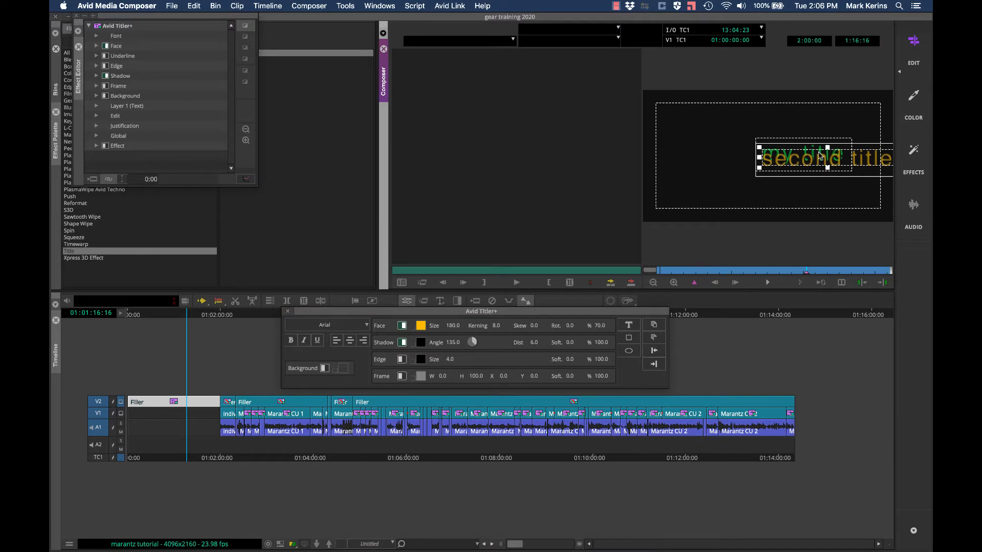
Step: Place the "second title" box below "my title", reduce its height and stretch it across nearly the full title frame width
left_click_drag(760, 147, 730, 179)
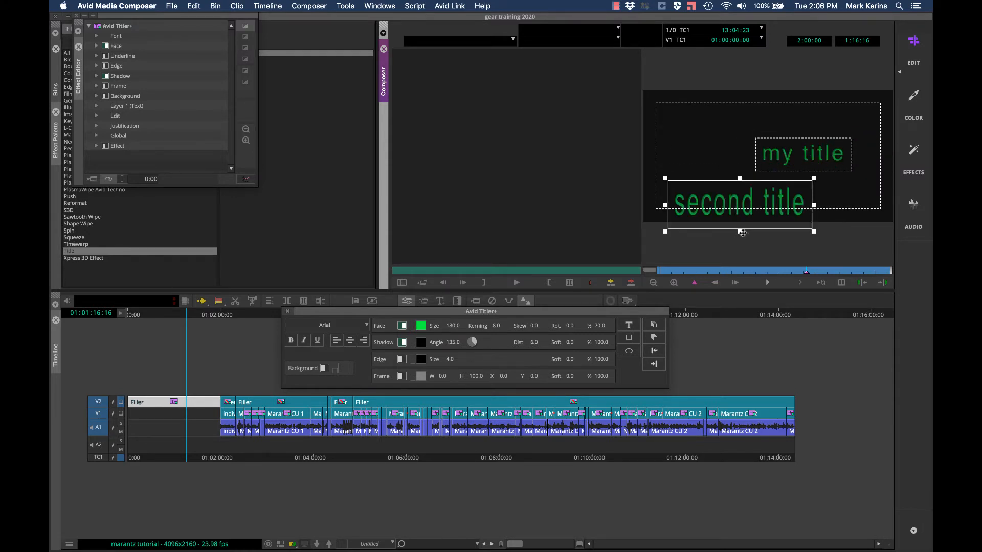
left_click_drag(740, 231, 739, 214)
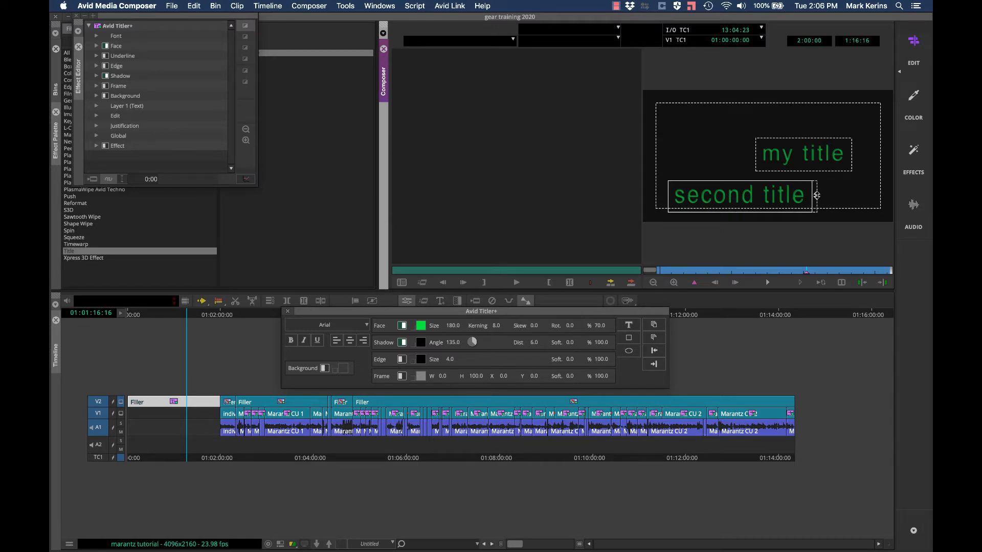
left_click_drag(815, 195, 876, 196)
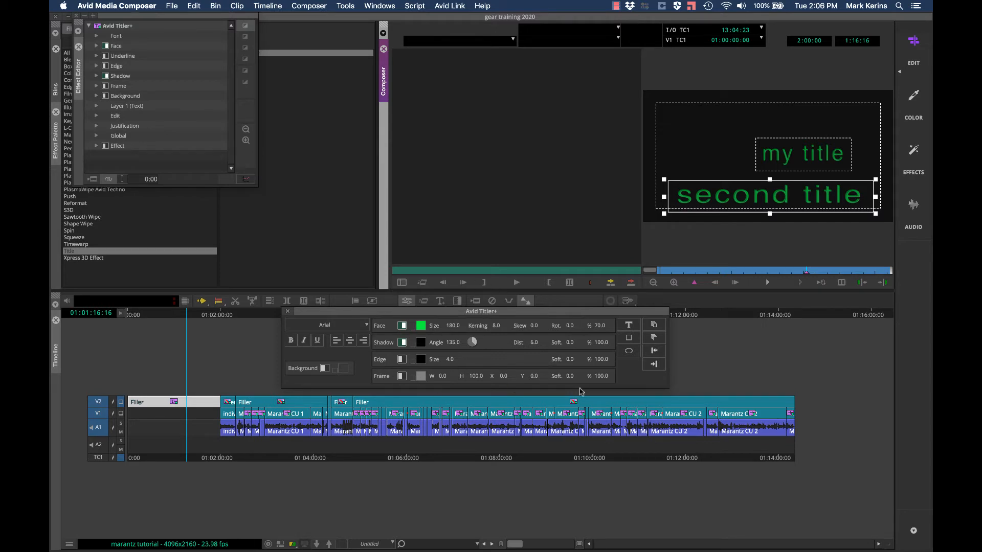
left_click(350, 329)
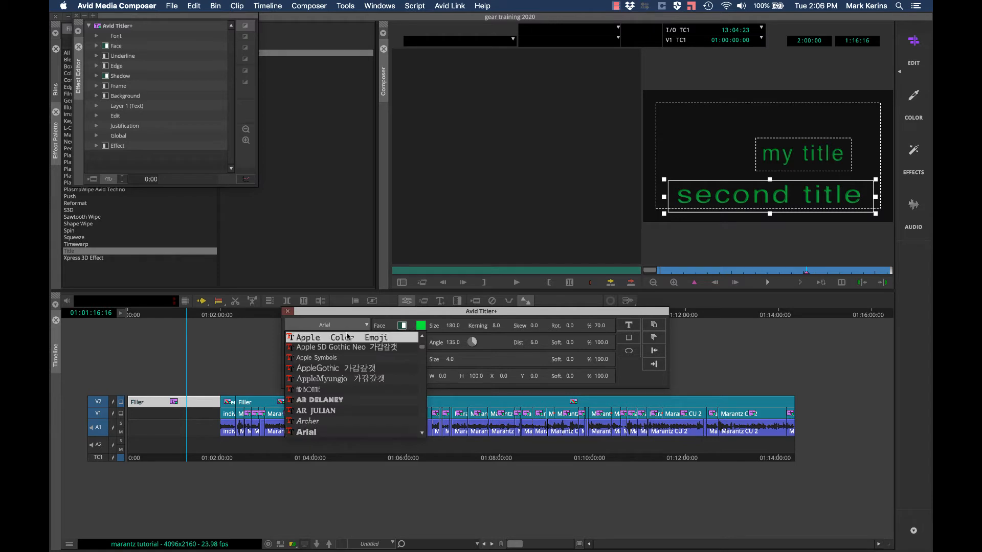
scroll(338, 389, "down", 5)
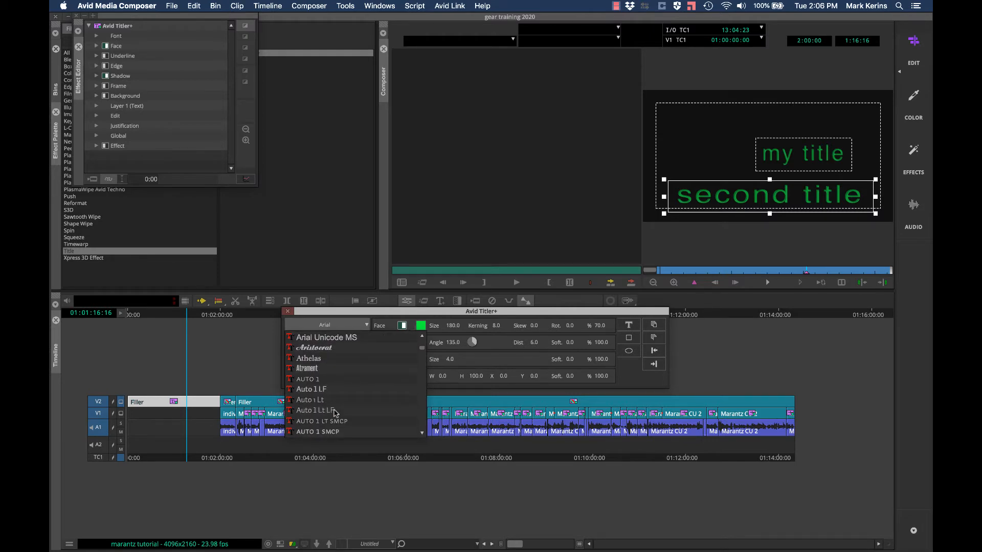
scroll(335, 413, "down", 10)
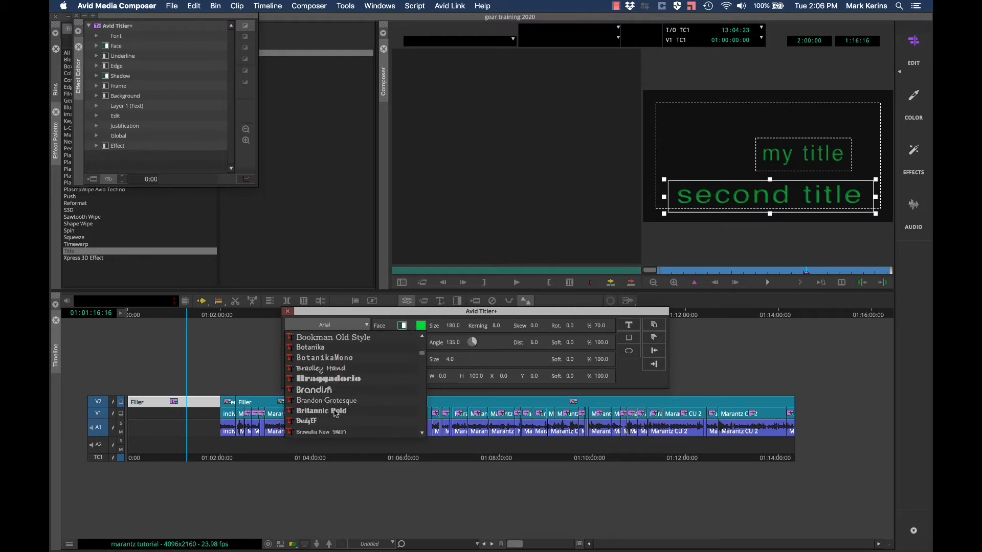
left_click(719, 204)
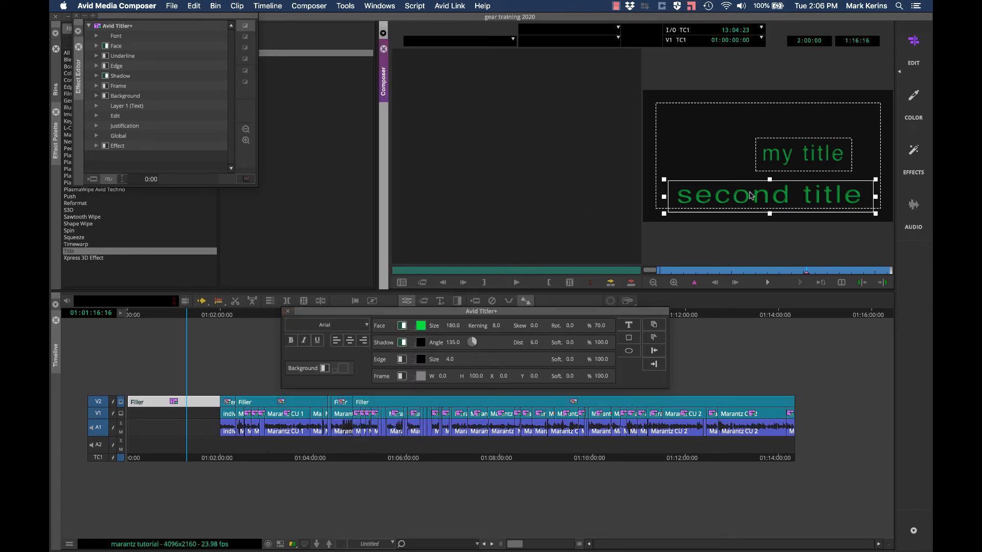
Step: Change the font of "second title" to Avenir 95 Custom.Outerline and close the Avid Titler+ window
left_click(327, 325)
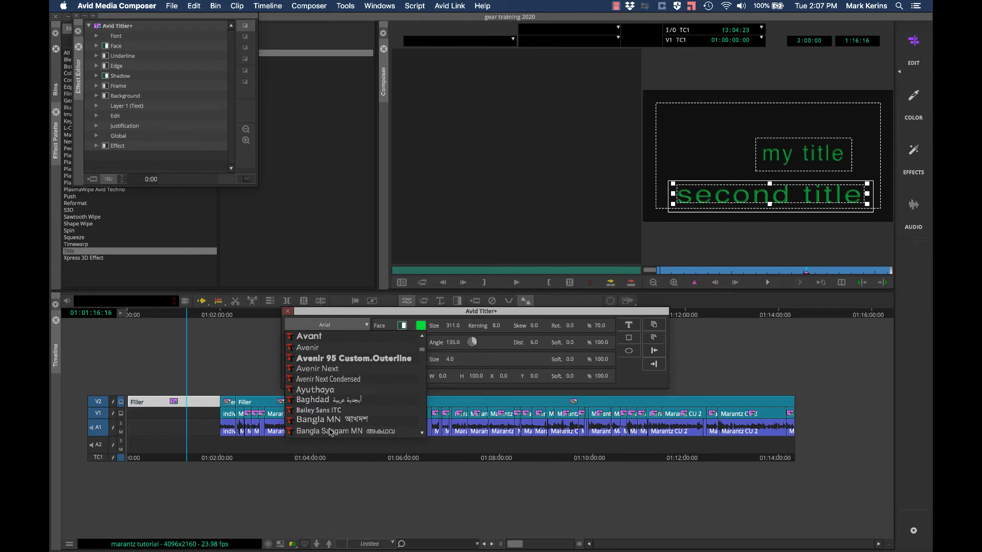
left_click(353, 359)
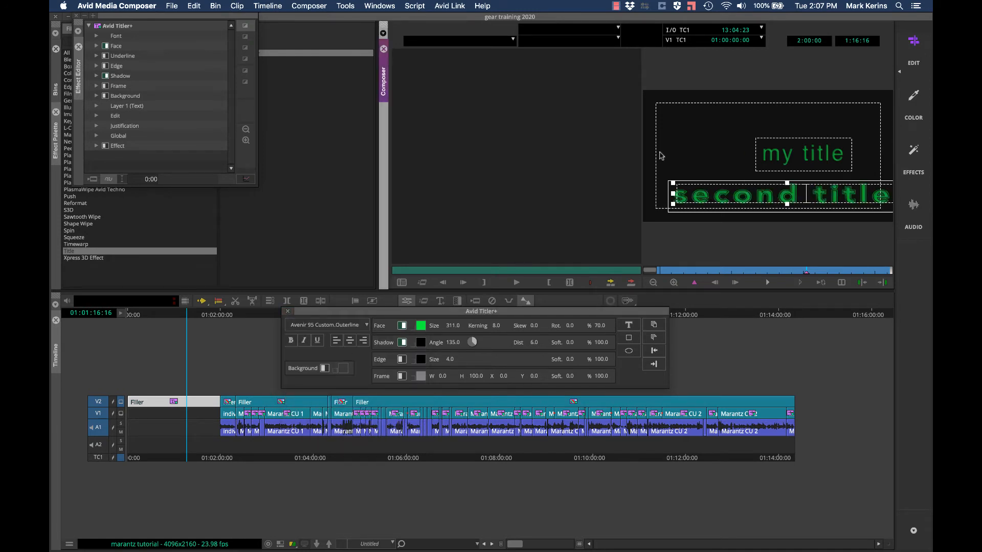
left_click(287, 312)
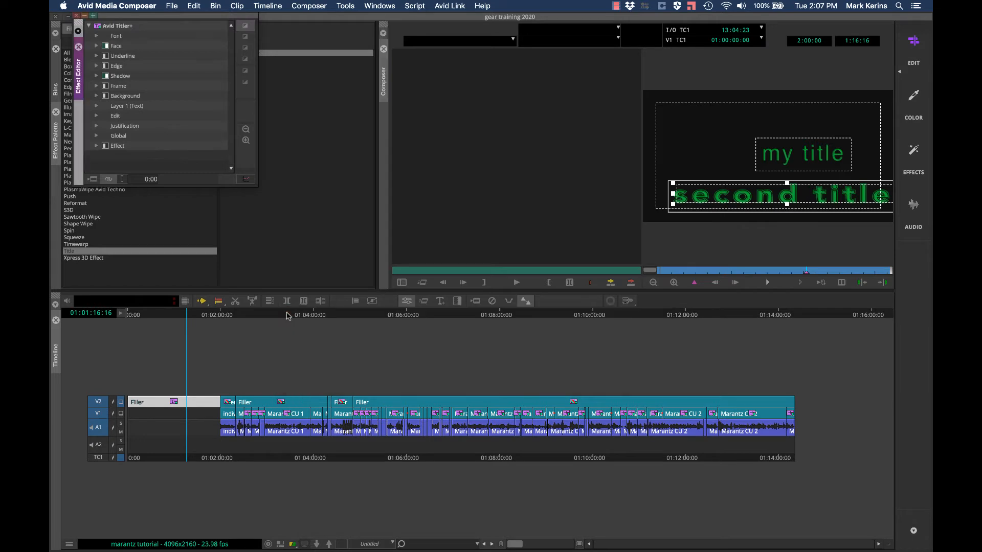
Step: Bring the bins back into view and move the Effect Editor window away from the bin names
left_click(75, 16)
left_click(55, 87)
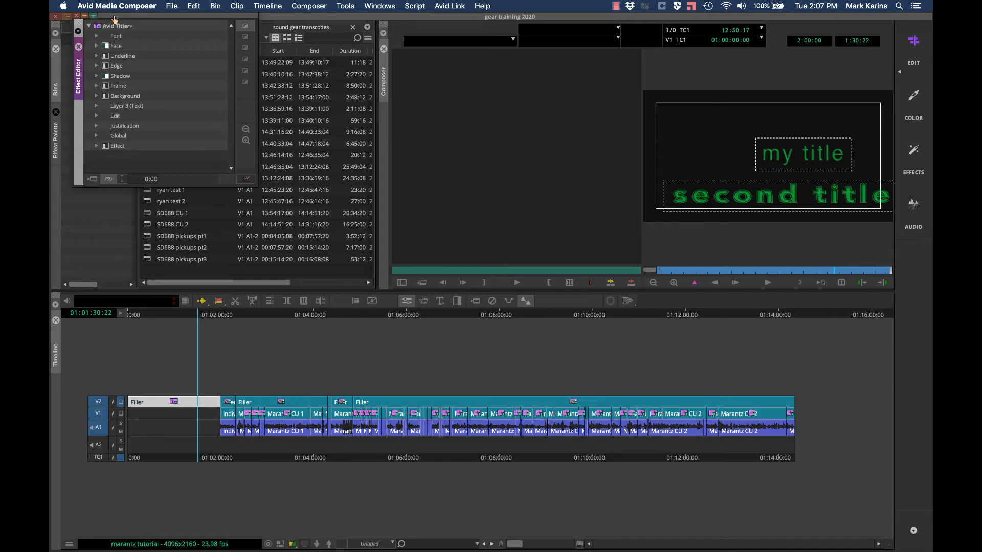
left_click_drag(115, 18, 328, 96)
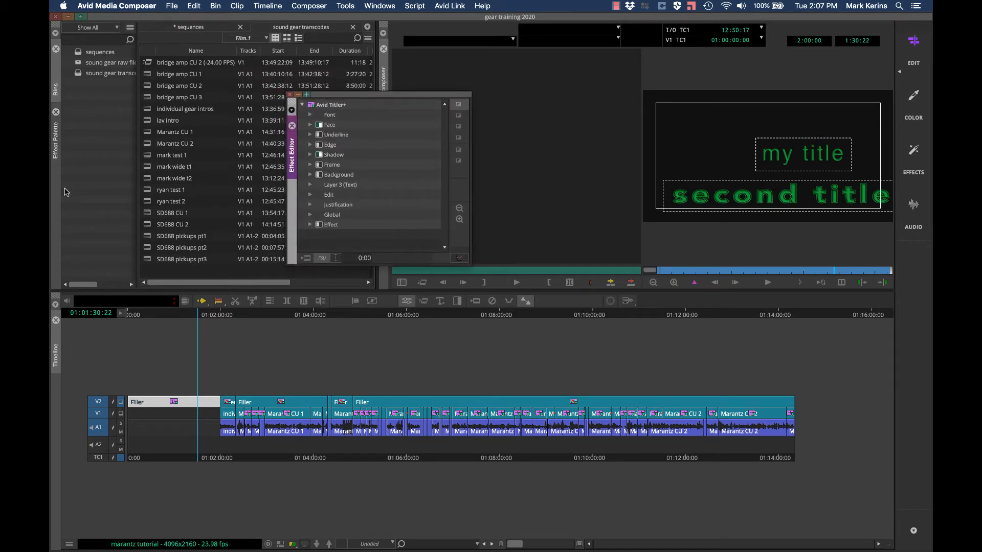
Step: Close the Effect Editor and open it again for the title effect
left_click(290, 93)
left_click(348, 6)
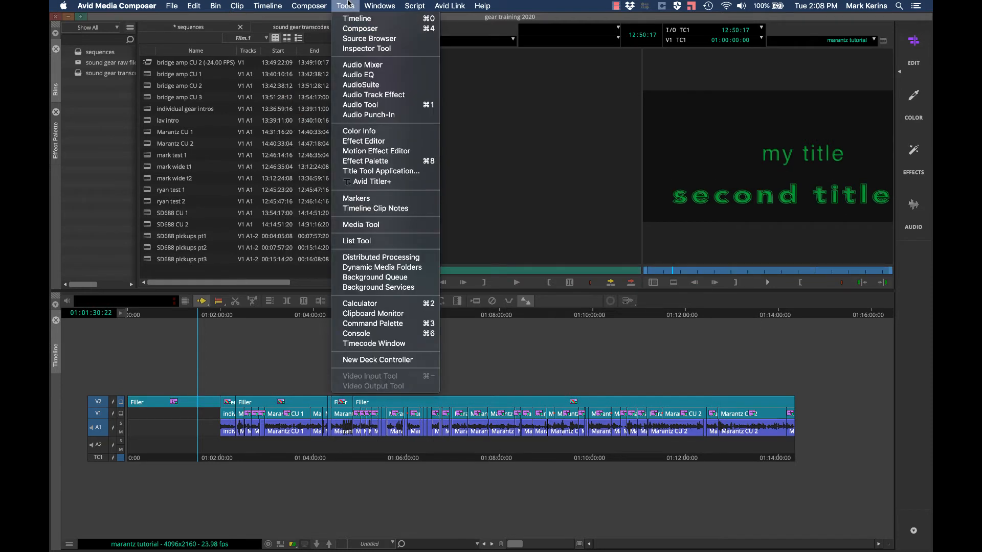
left_click(352, 142)
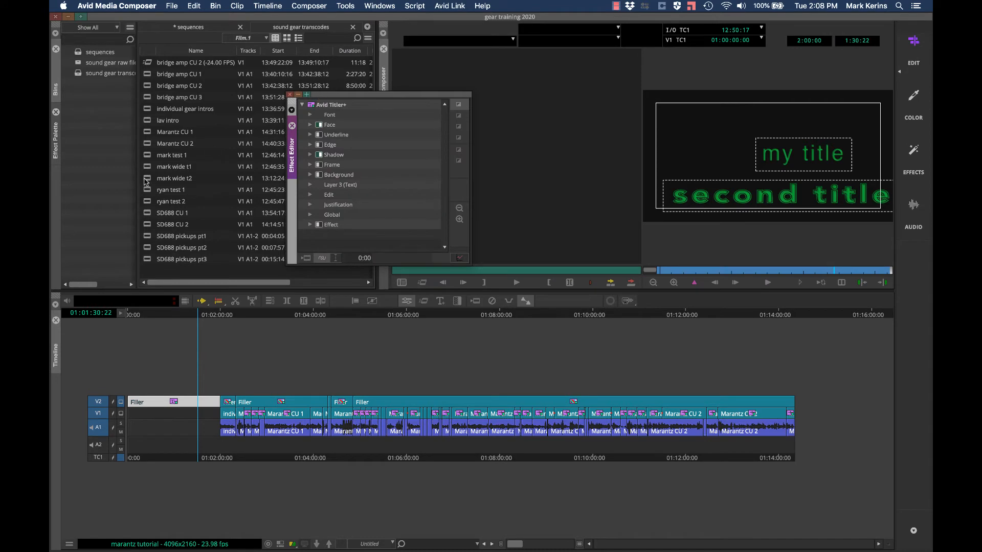
Step: Save the Avid Titler+ effect from the Effect Editor into the sound gear transcodes bin and name it "test title"
left_click(57, 91)
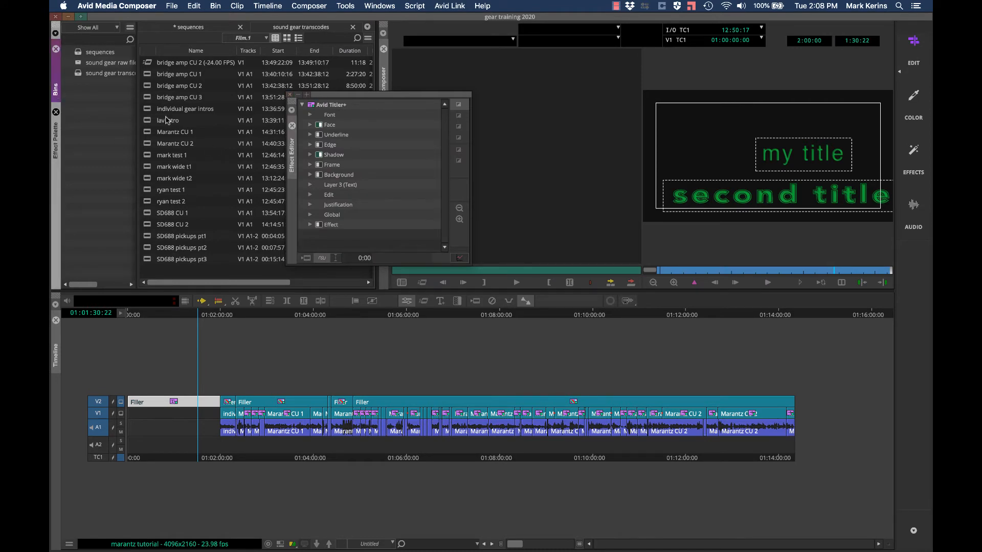
left_click(314, 107)
left_click_drag(308, 113, 176, 272)
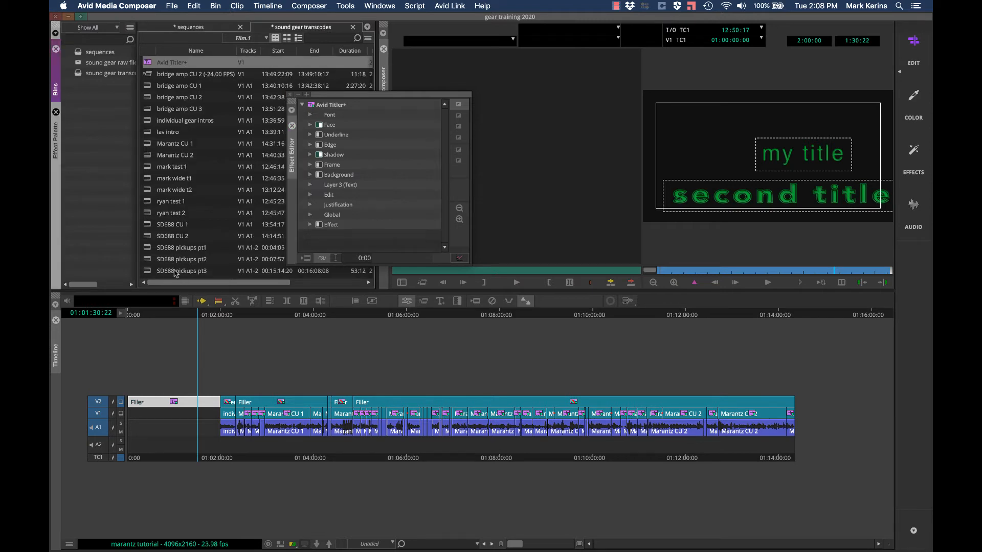
left_click(175, 63)
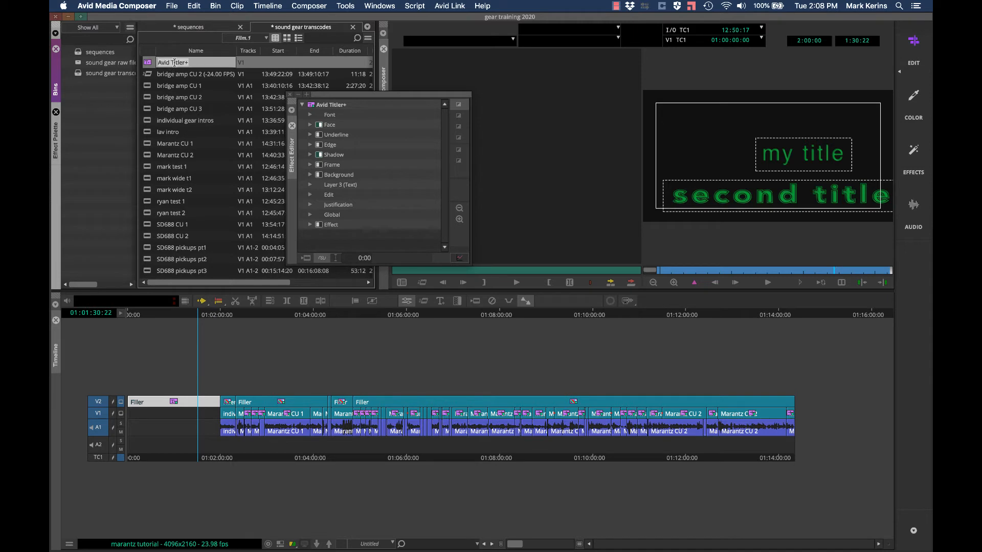
type("test title")
key("Return")
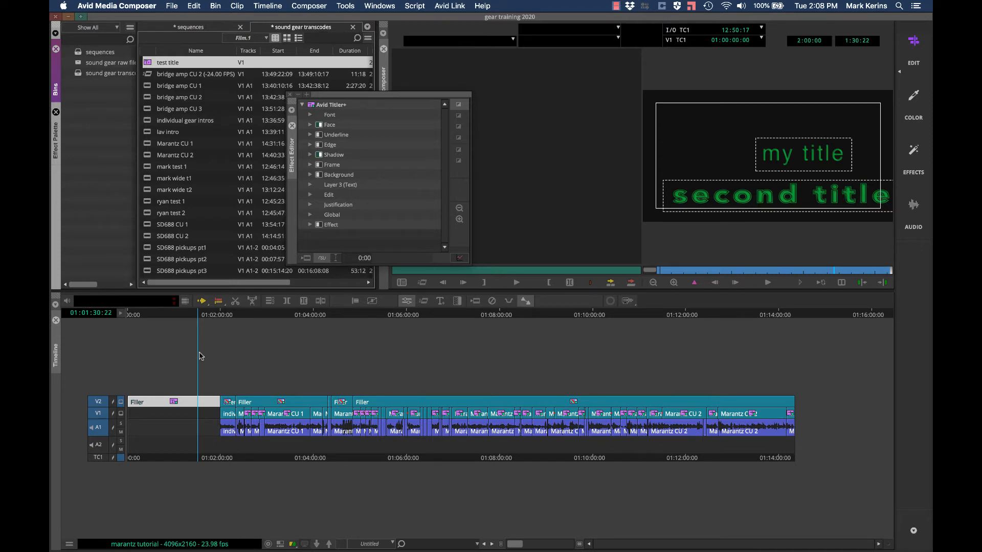
Step: Add video track V3 to the sequence and apply the saved "test title" effect to the whole track
key("super+y")
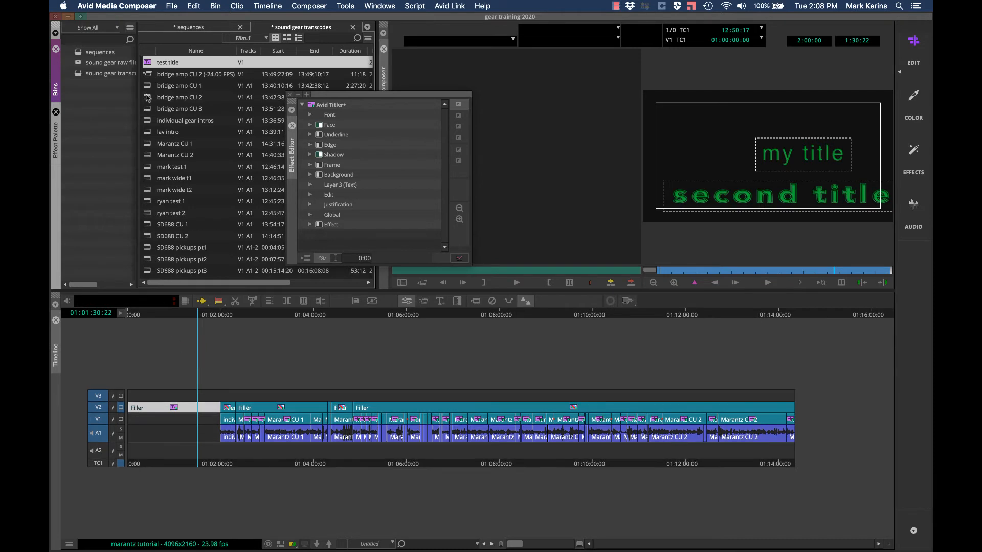
left_click_drag(148, 64, 366, 399)
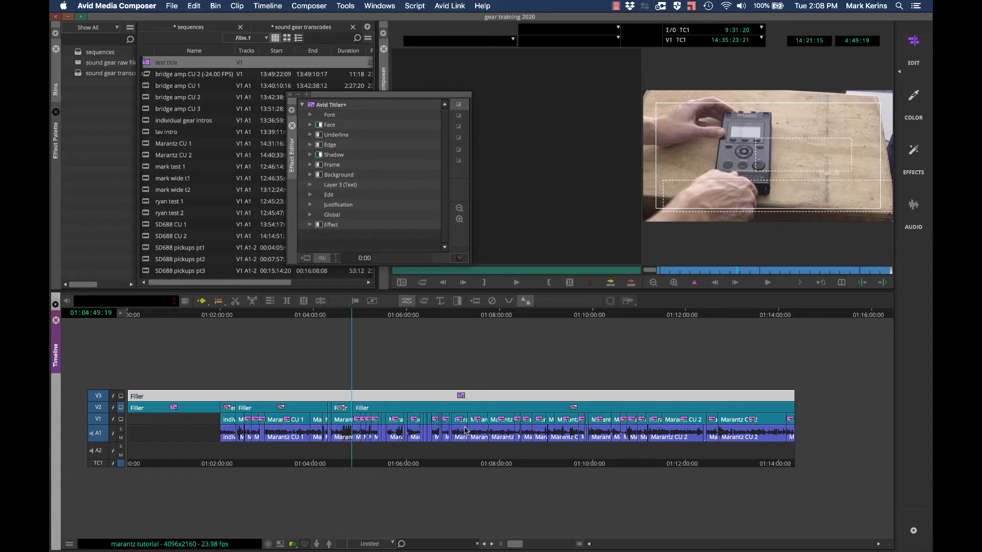
left_click_drag(352, 319, 394, 302)
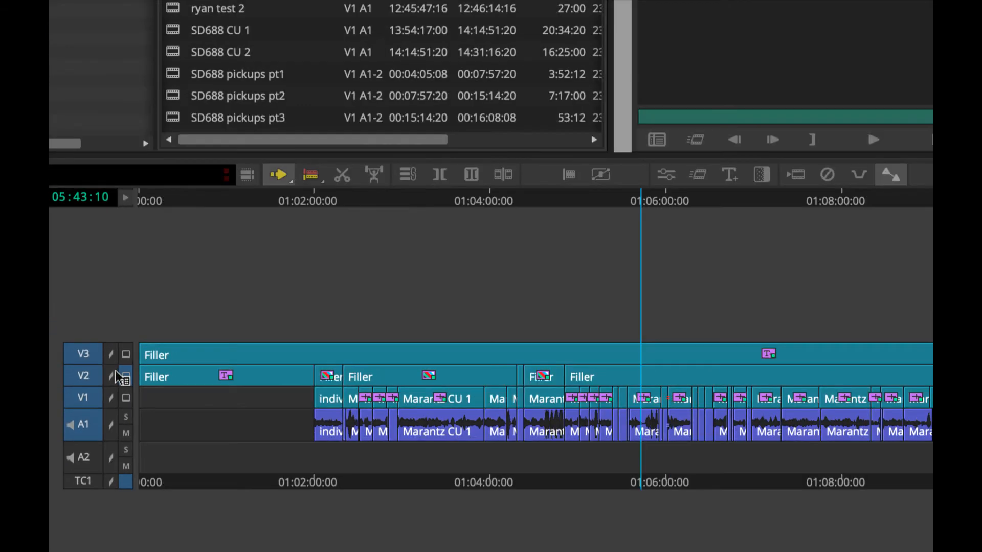
Step: Try out solo and mute on audio tracks A1 and A2, ending with both switched off on each track
left_click(116, 371)
left_click(128, 418)
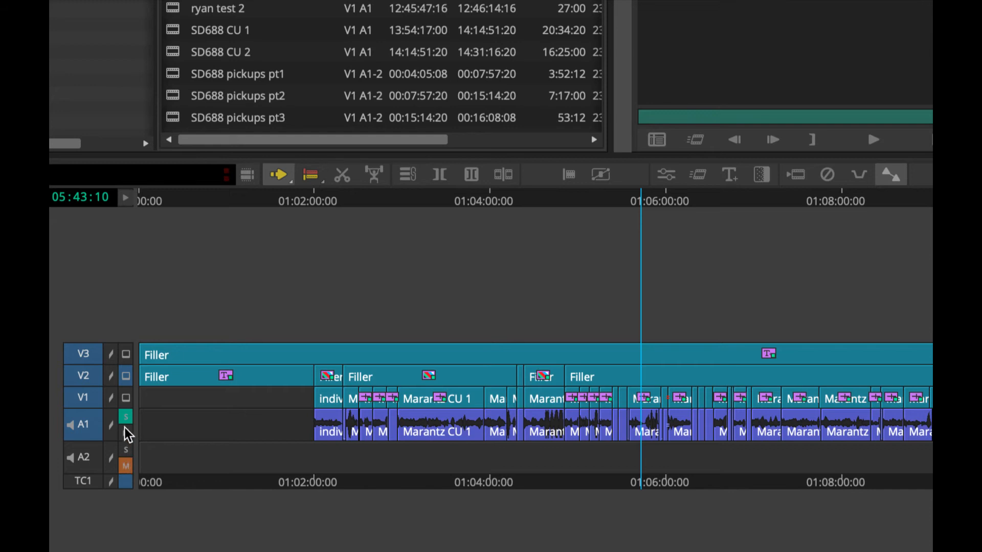
left_click(124, 418)
left_click(125, 434)
left_click(128, 416)
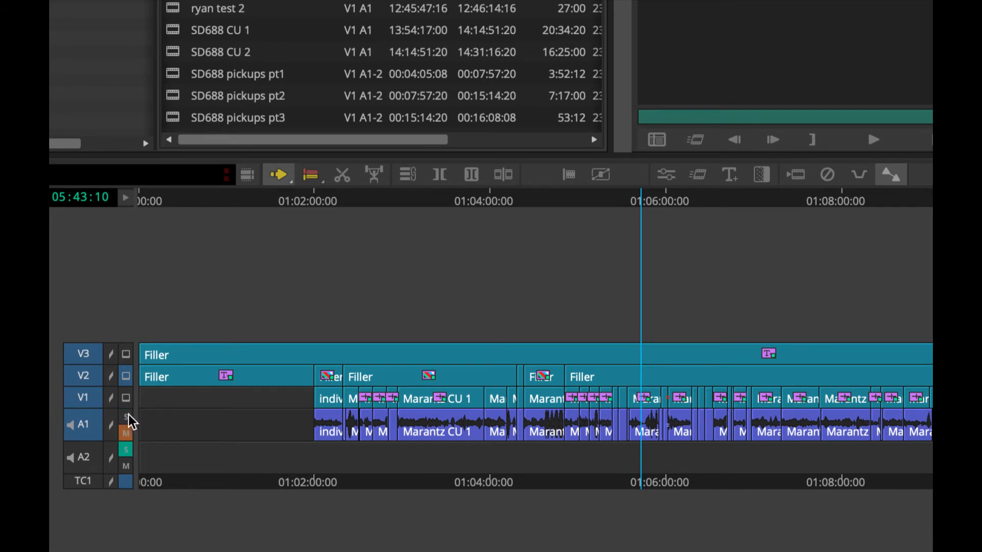
left_click(127, 449)
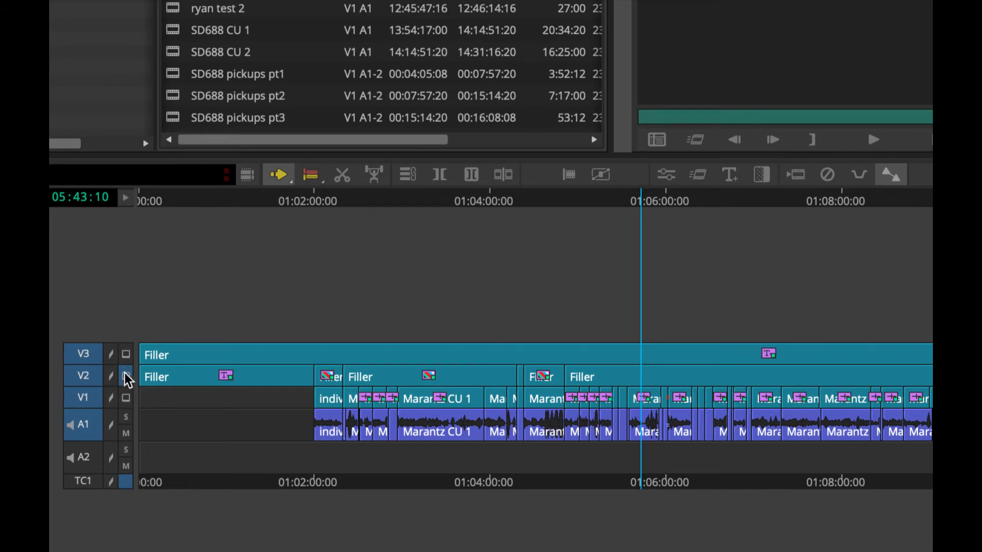
Step: Switch video monitoring among tracks V1, V2 and V3, and set it back to V2
left_click(126, 398)
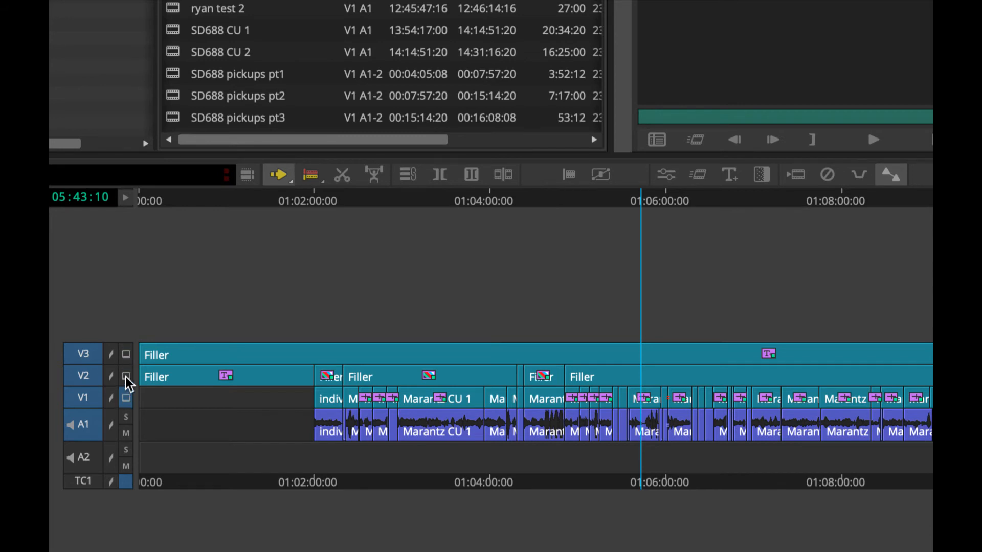
left_click(125, 376)
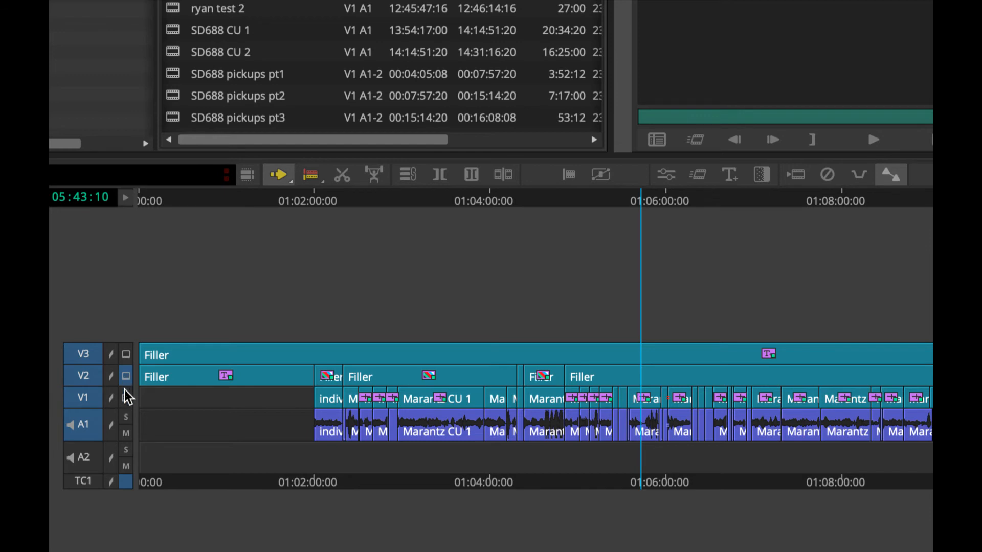
left_click(125, 354)
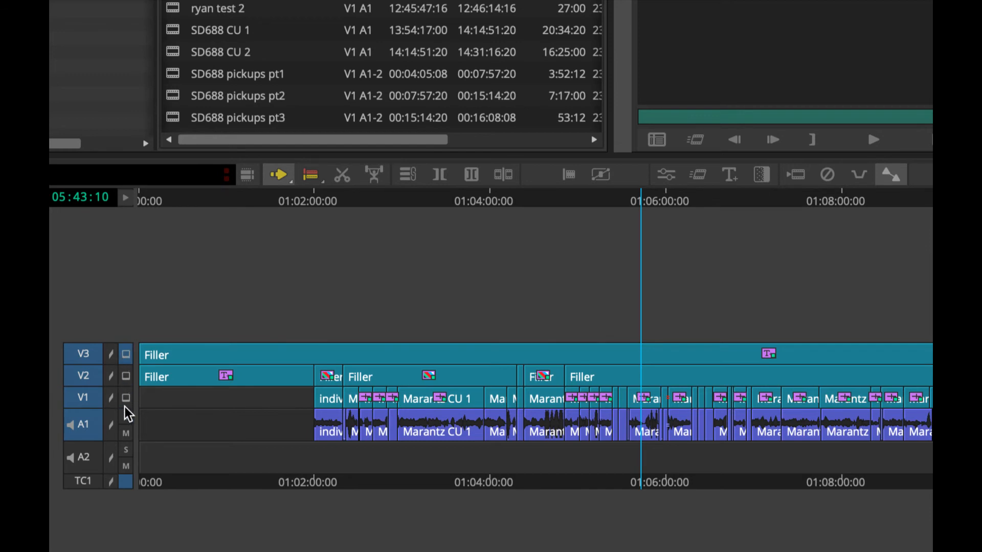
left_click(127, 417)
left_click(125, 424)
left_click(126, 449)
left_click(129, 465)
left_click(126, 377)
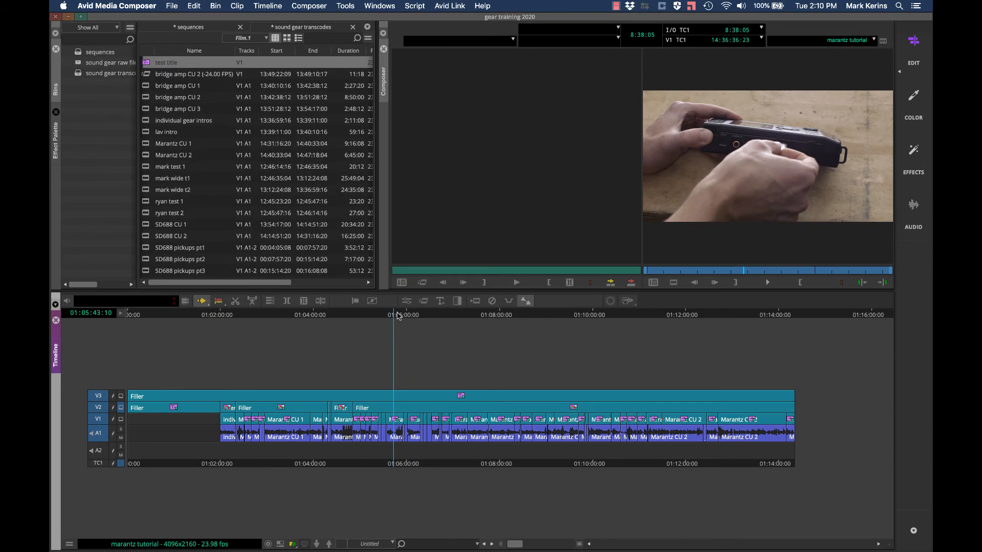
Step: Compare the picture near 01:06:36 while monitoring V1, V2 and V3 in turn, and scrub ahead with V3 monitored
mouse_move(397, 316)
left_mouse_down()
mouse_move(456, 315)
mouse_move(381, 321)
left_mouse_up()
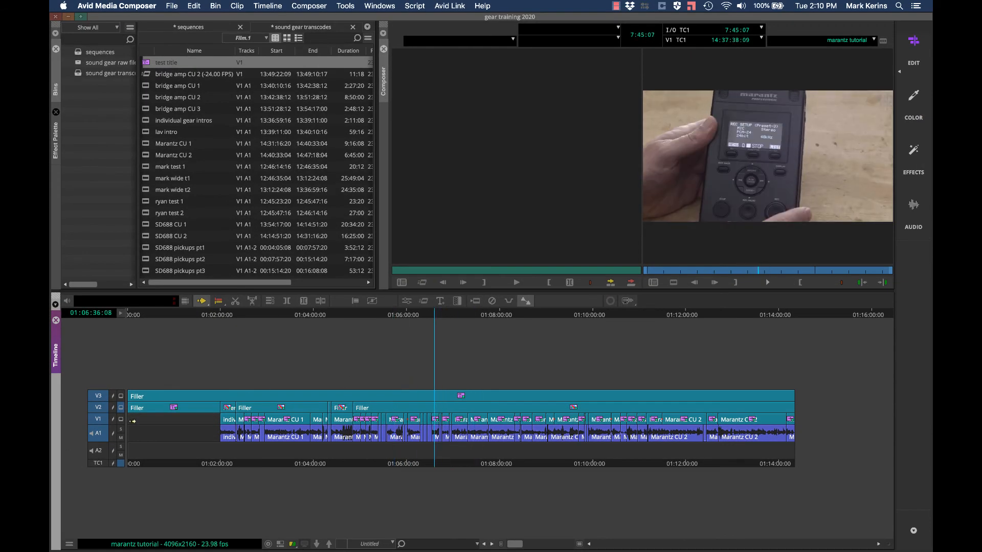
left_click(121, 418)
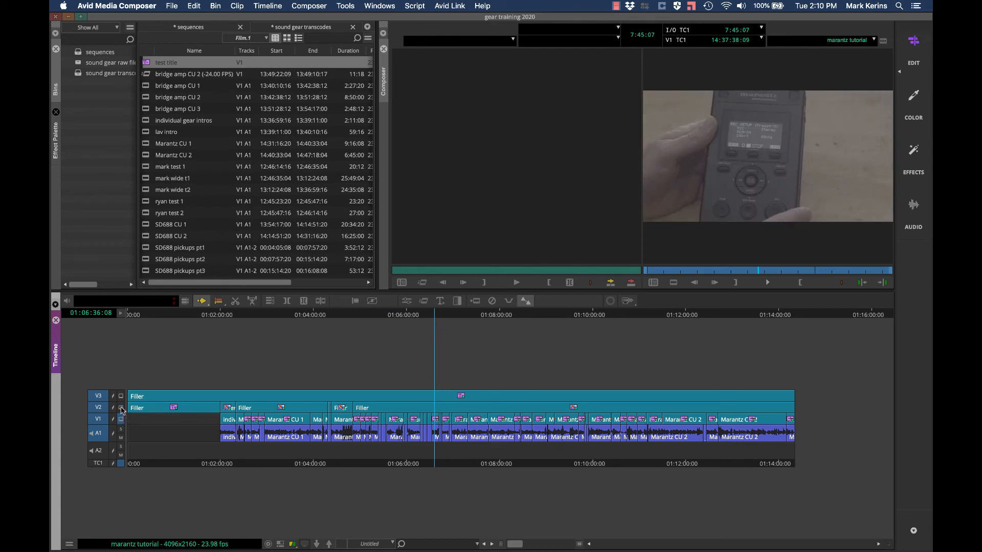
left_click(121, 408)
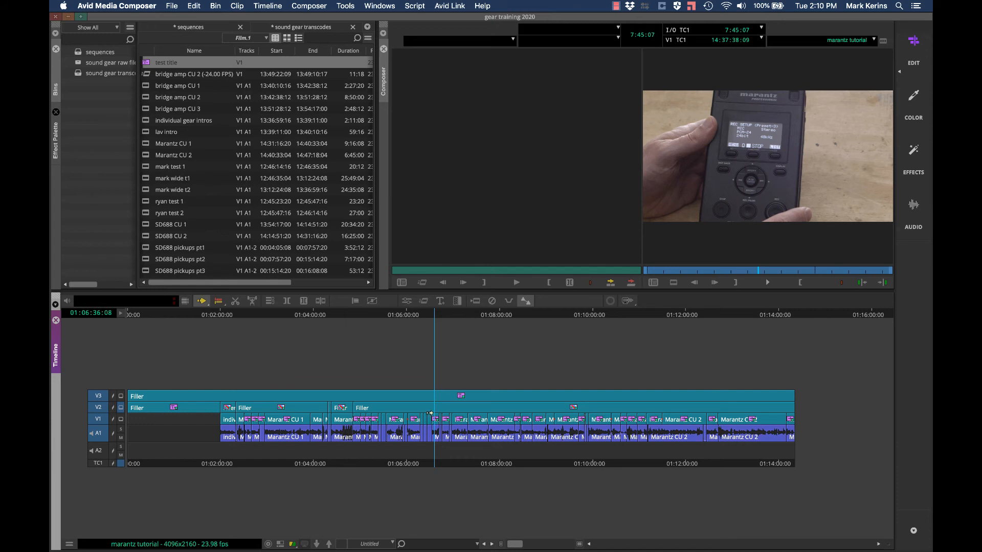
left_click(121, 397)
left_click(433, 317)
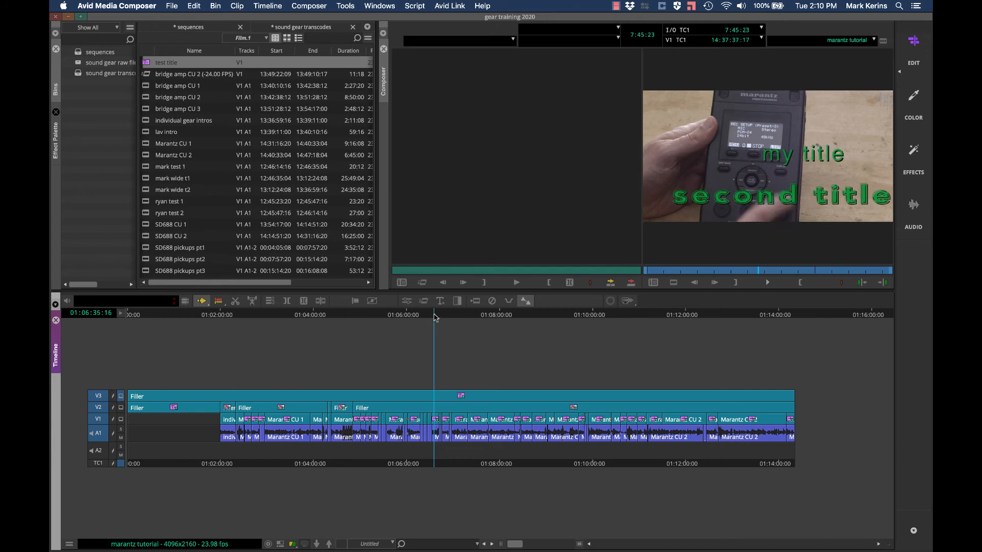
left_click_drag(434, 317, 454, 317)
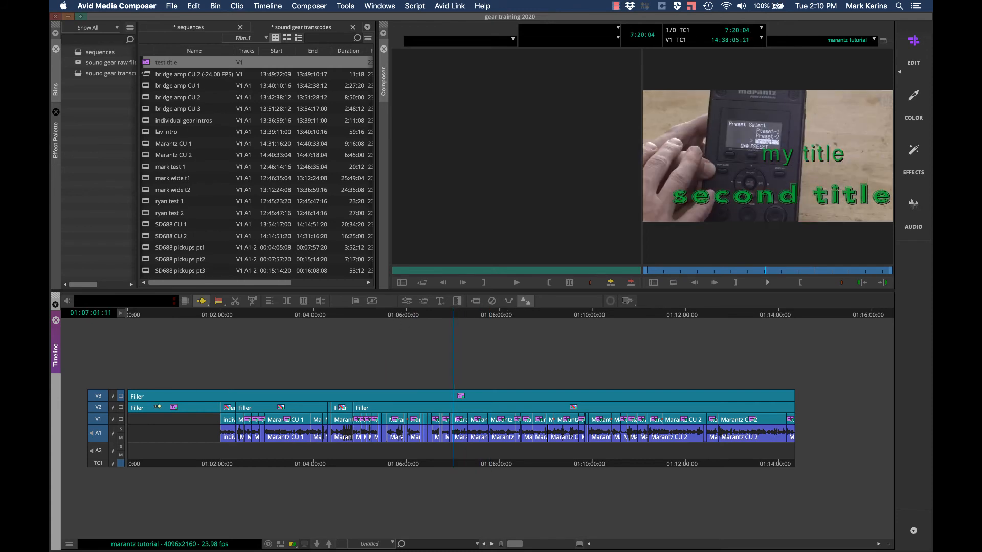
Step: Compare V2 and V3 monitoring, turn V3 monitoring on and off, and scrub back to 01:05:25:02 with it off
left_click(122, 407)
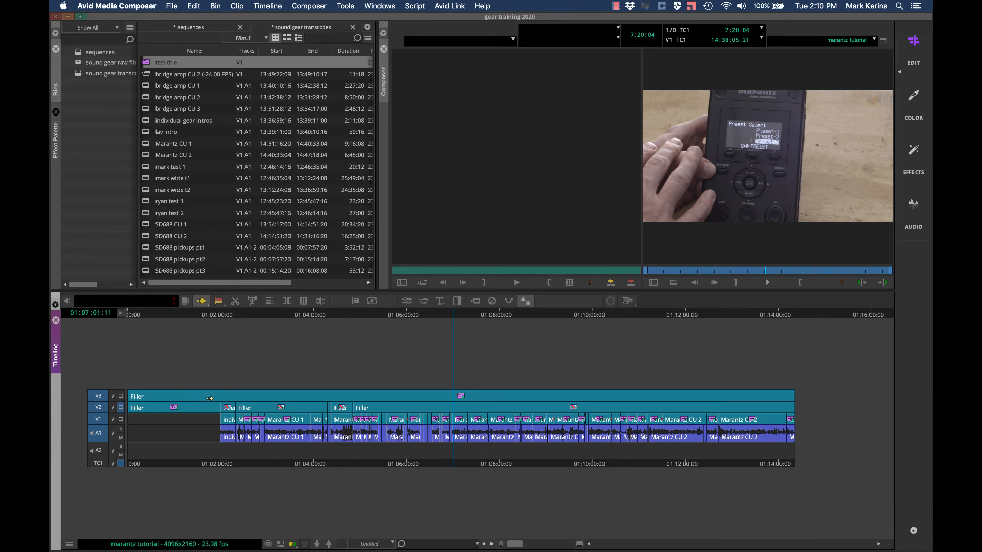
left_click(121, 395)
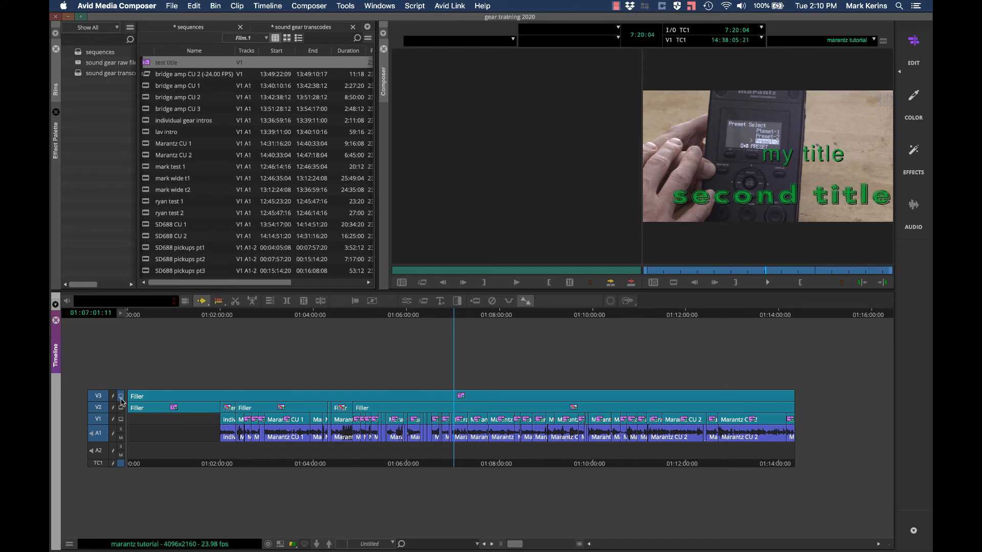
left_click(121, 398)
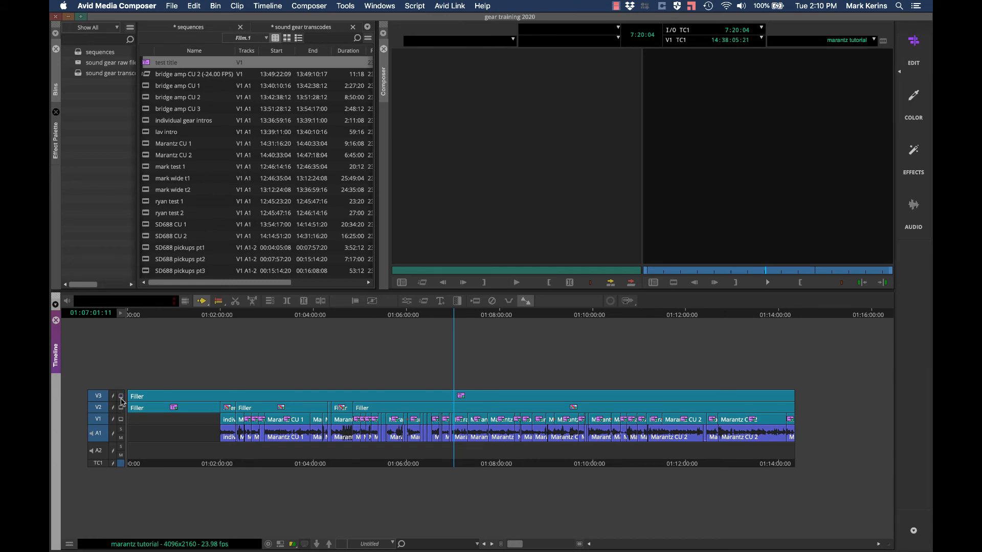
left_click(121, 397)
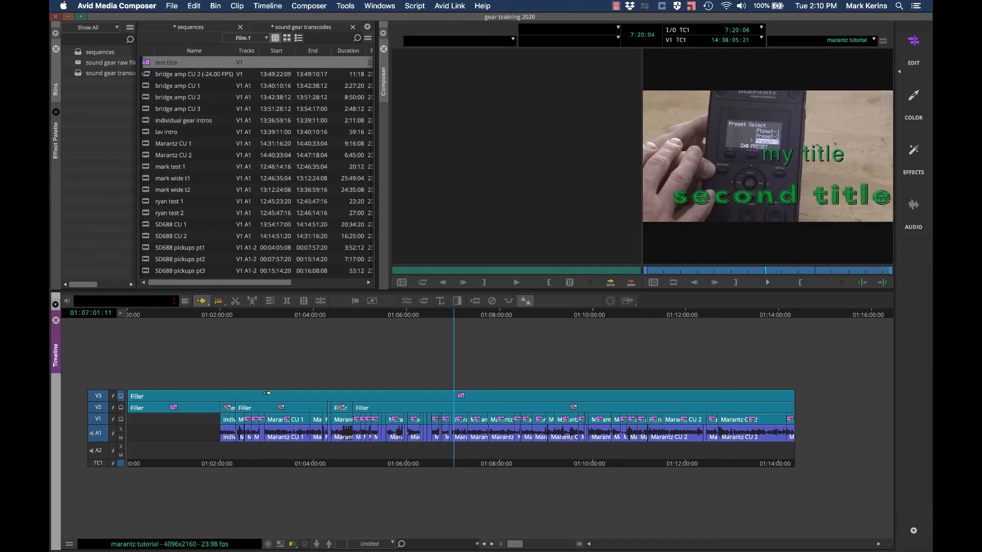
left_click(121, 398)
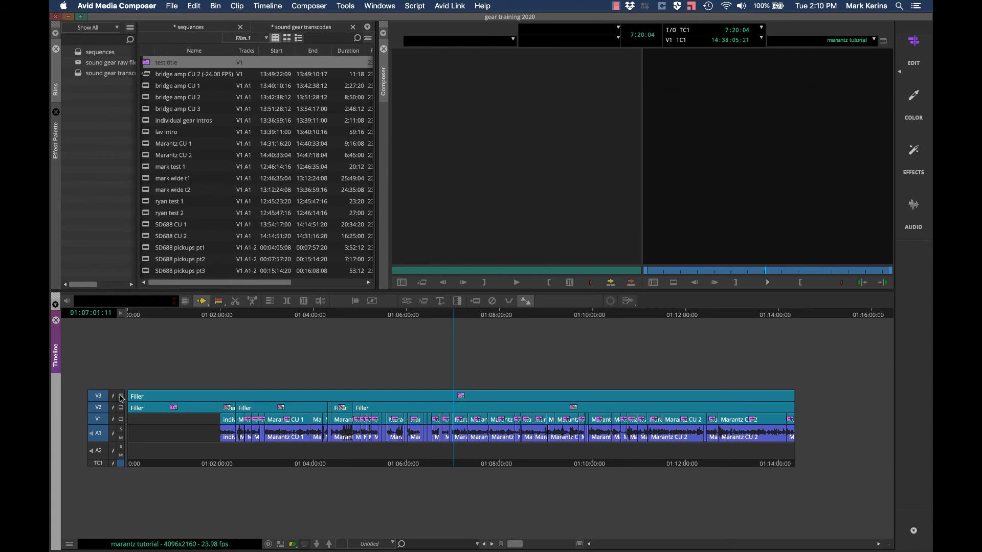
left_click_drag(450, 315, 379, 320)
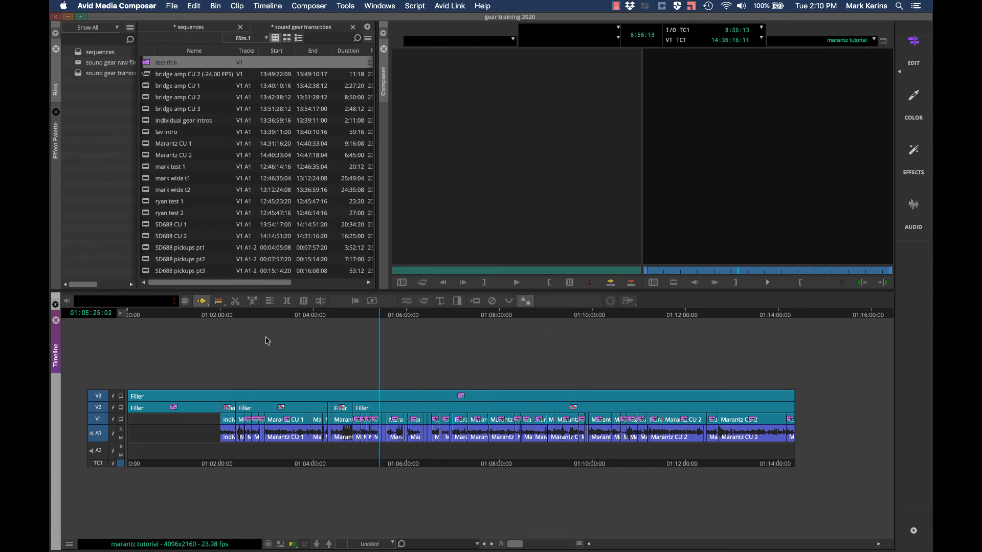
Step: Turn monitoring of V3 on, scrub through the titled footage and park the playhead at 01:01:16:16
left_click(121, 396)
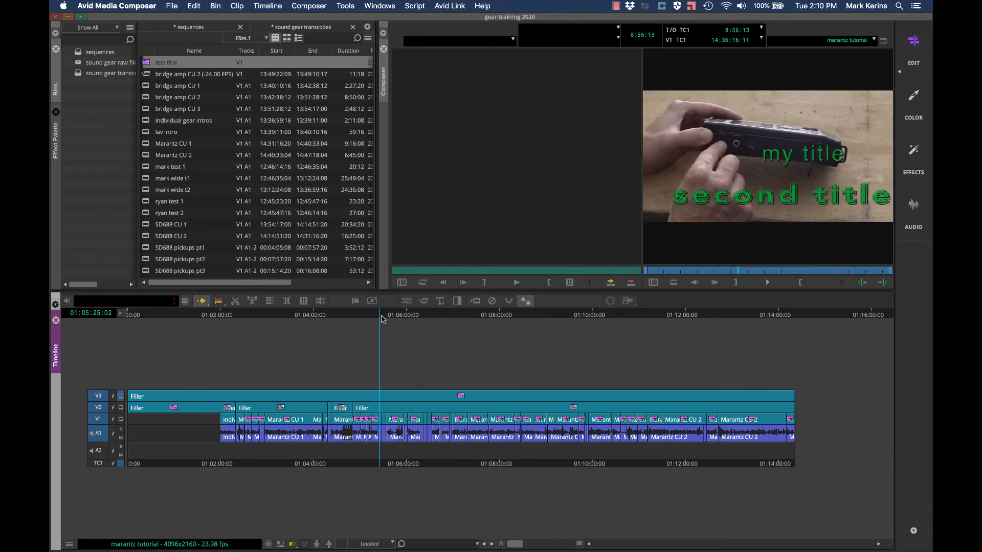
left_click_drag(381, 317, 515, 317)
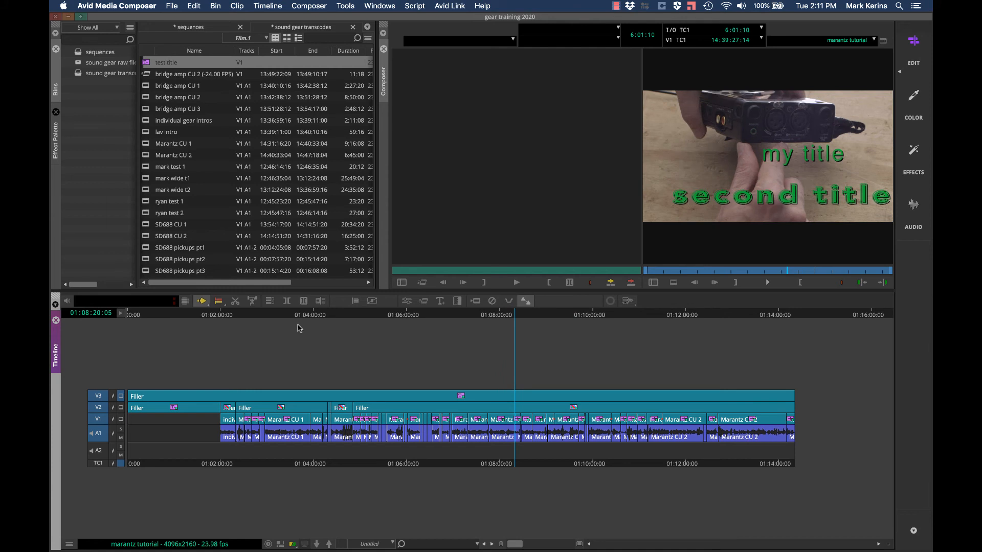
left_click(281, 327)
left_click_drag(205, 316, 187, 302)
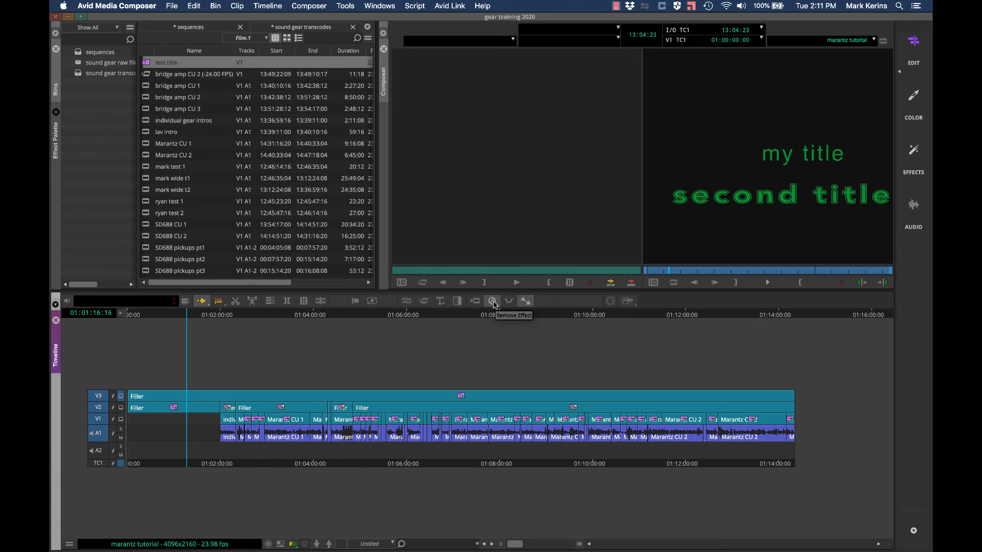
Step: Try removing the title effects at the playhead with all the video tracks selected, and undo the removal
left_click(495, 303)
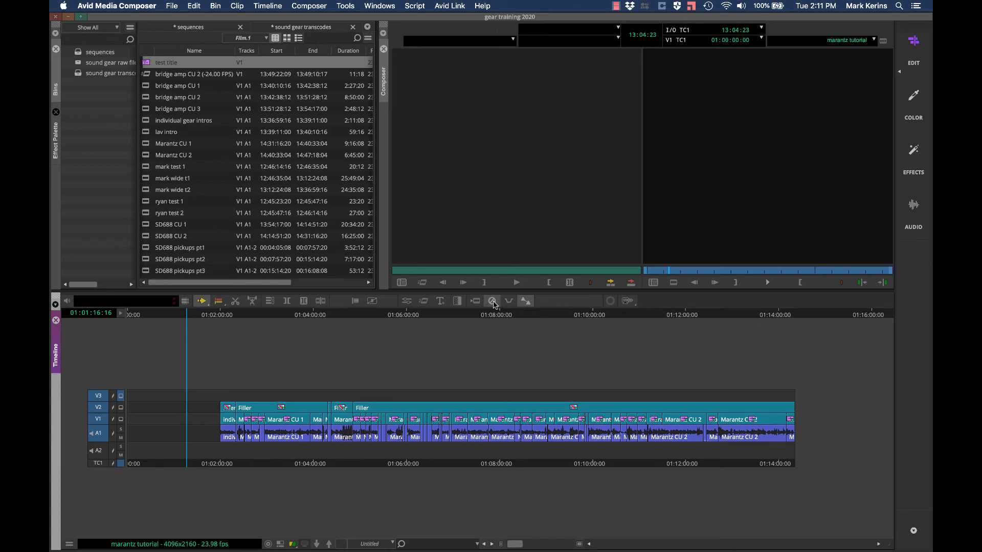
key("super+z")
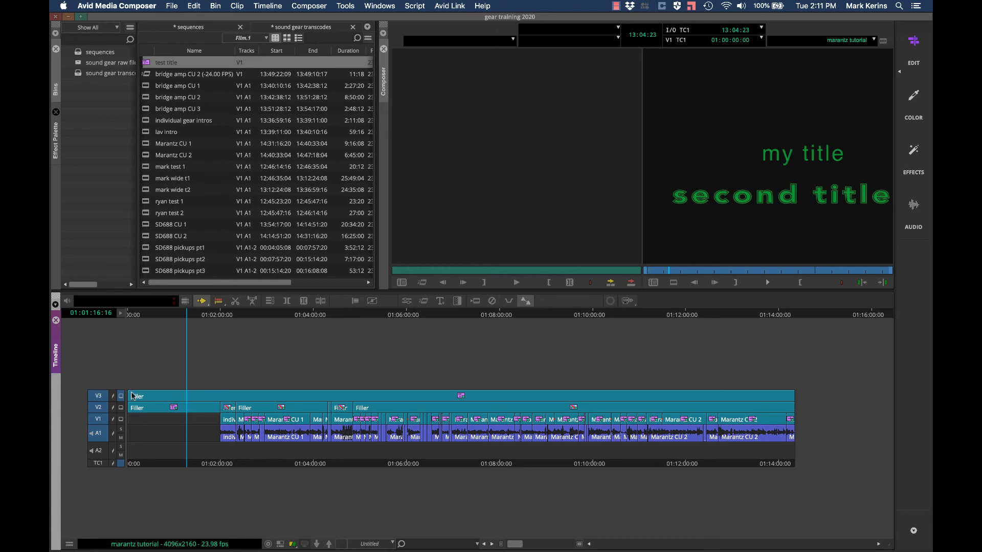
Step: Deselect tracks V2, V1 and A1, and remove the title effect from V3 only
left_click(95, 408)
left_click(96, 420)
left_click(96, 431)
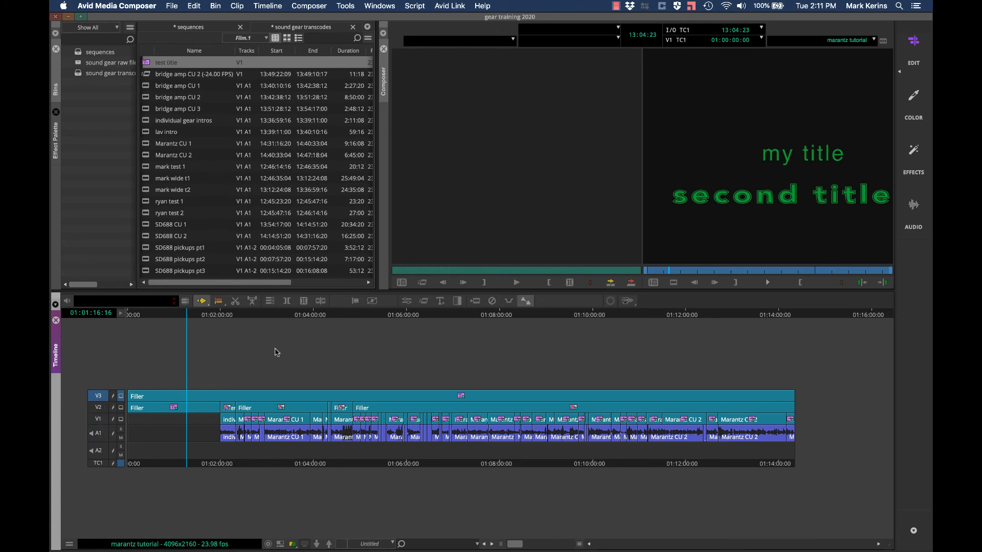
left_click(492, 300)
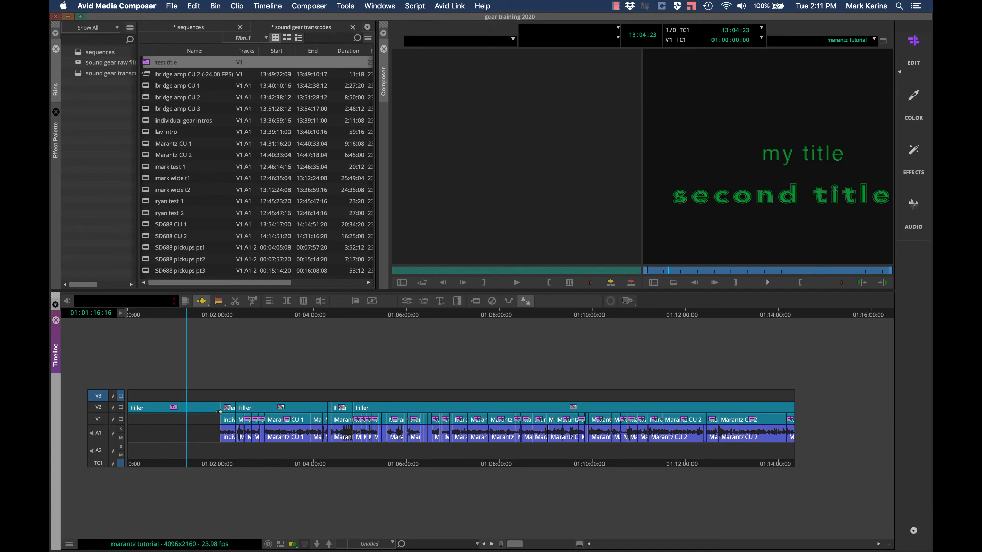
Step: Park the playhead at 01:00:40:17 and move the opening title segment from V2 up to V3, starting at about 01:05:45
left_click_drag(190, 320, 159, 307)
left_click(201, 301)
left_click(180, 408)
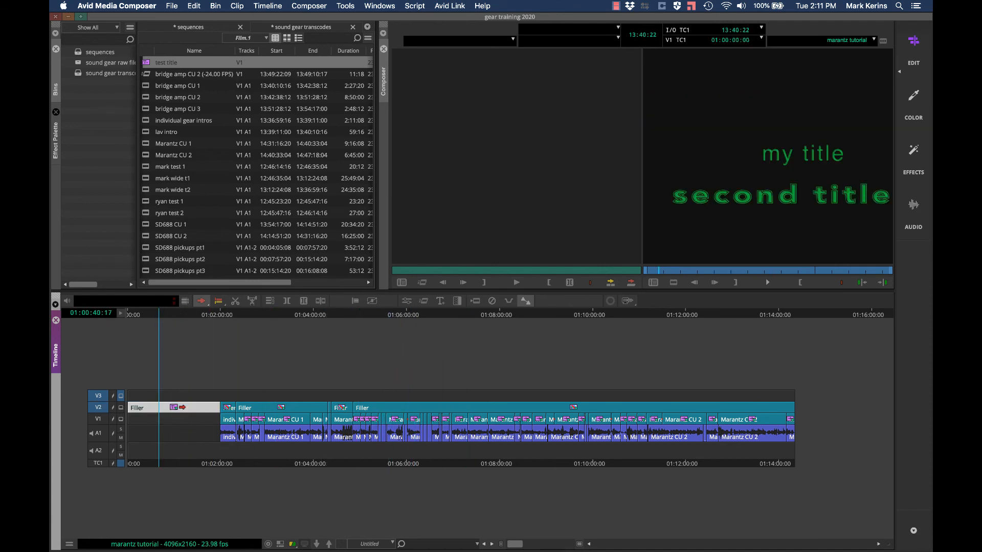
left_click_drag(180, 407, 449, 396)
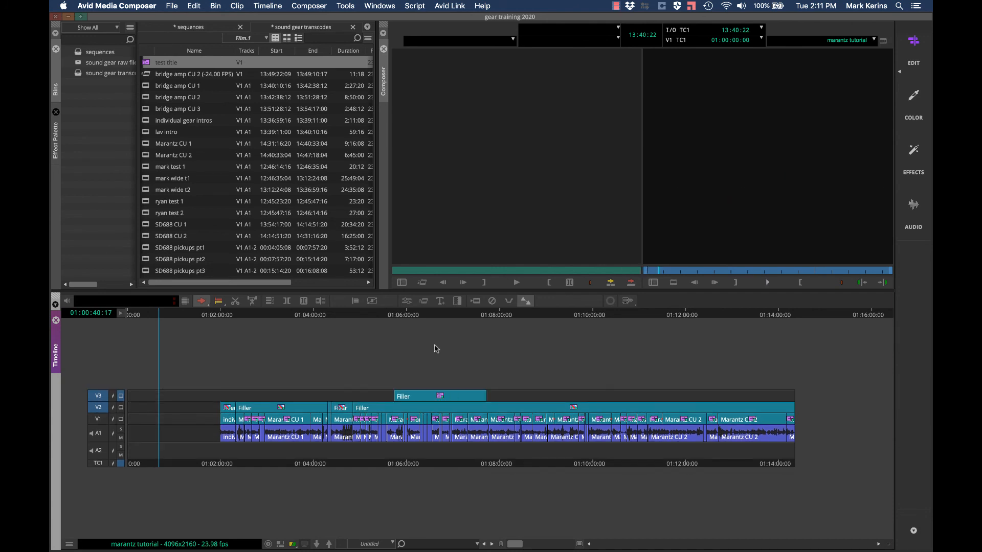
Step: Check the moved title over the footage at 01:06:30:06, and briefly open and close its Avid Titler+ effect settings
left_click(399, 316)
left_click_drag(399, 316, 430, 316)
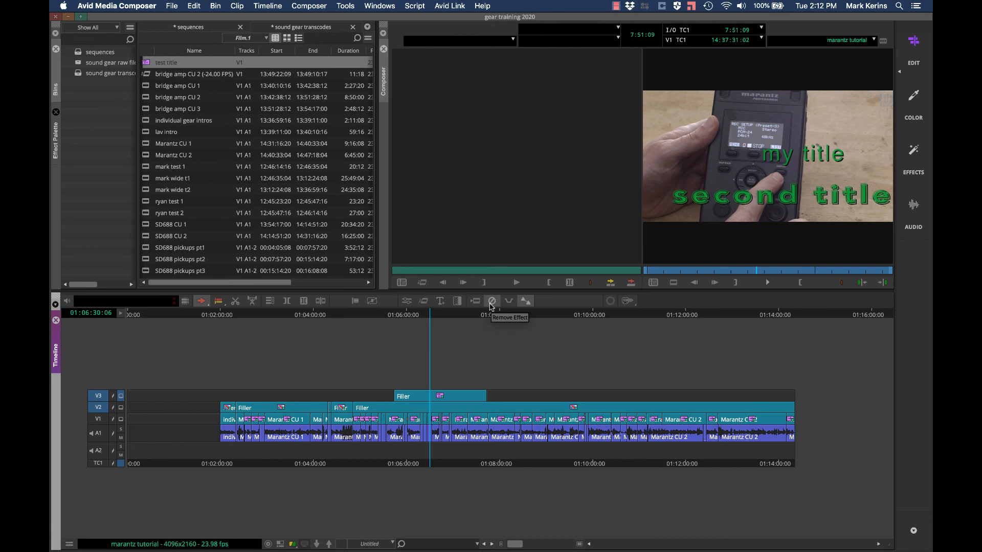
key("ctrl+8")
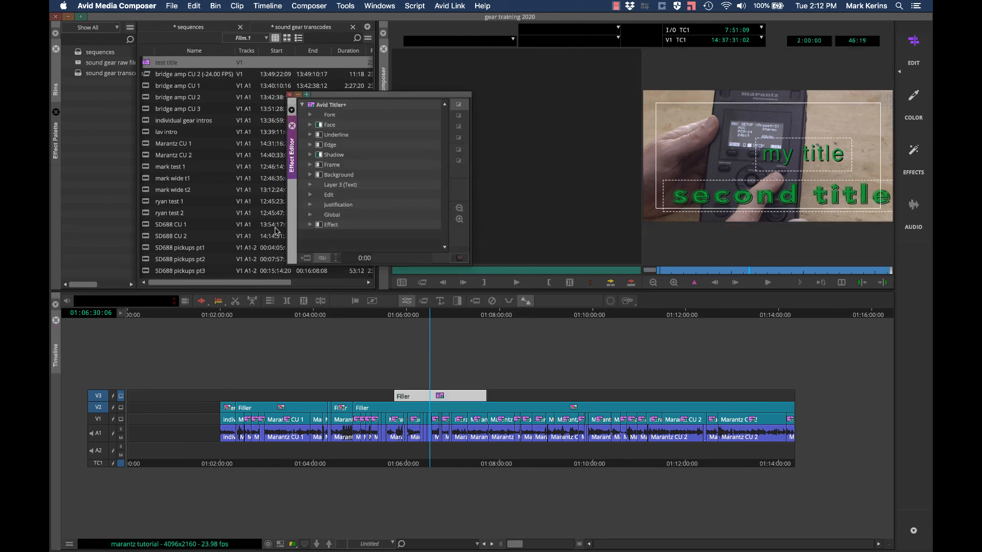
left_click(289, 95)
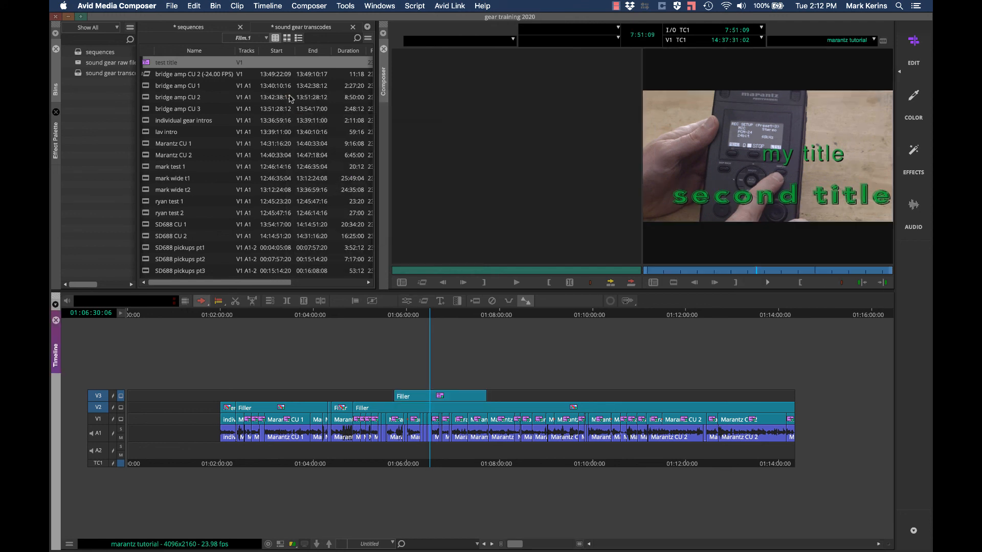
Step: Add a new Avid Titler+ title on V3 at 01:01:02:10, and spread the title tool and Effect Editor windows apart
mouse_move(181, 323)
left_mouse_down()
mouse_move(168, 323)
mouse_move(236, 323)
mouse_move(175, 326)
left_mouse_up()
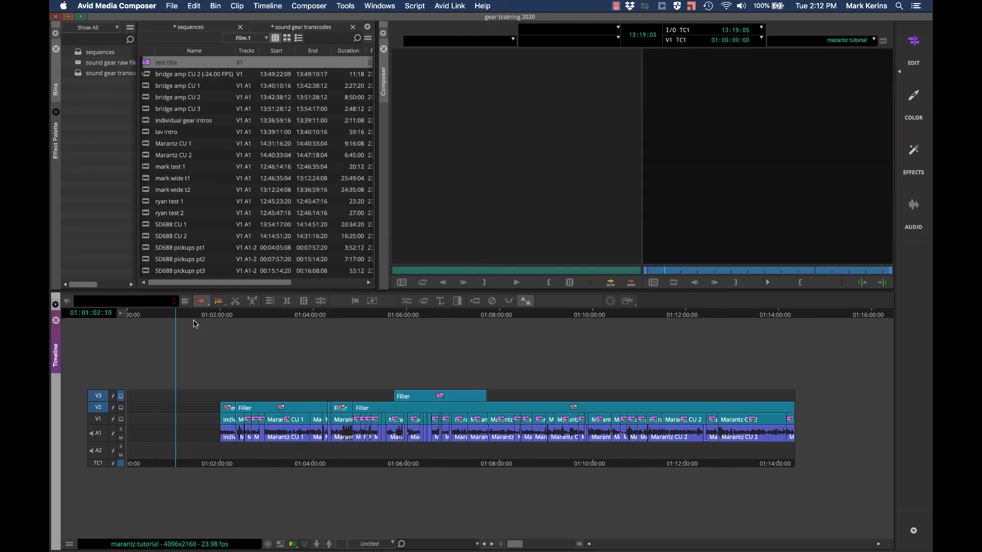
left_click(440, 301)
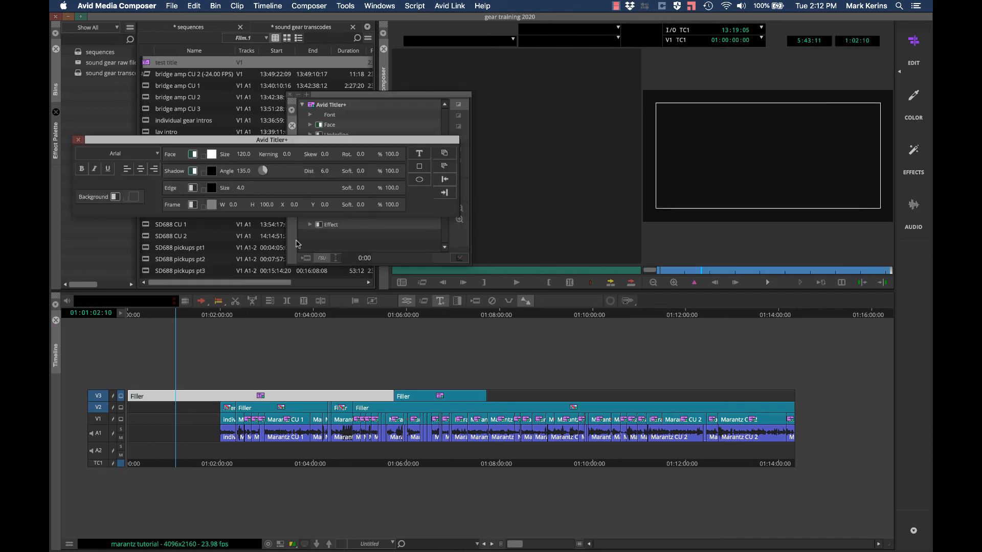
left_click_drag(257, 141, 521, 273)
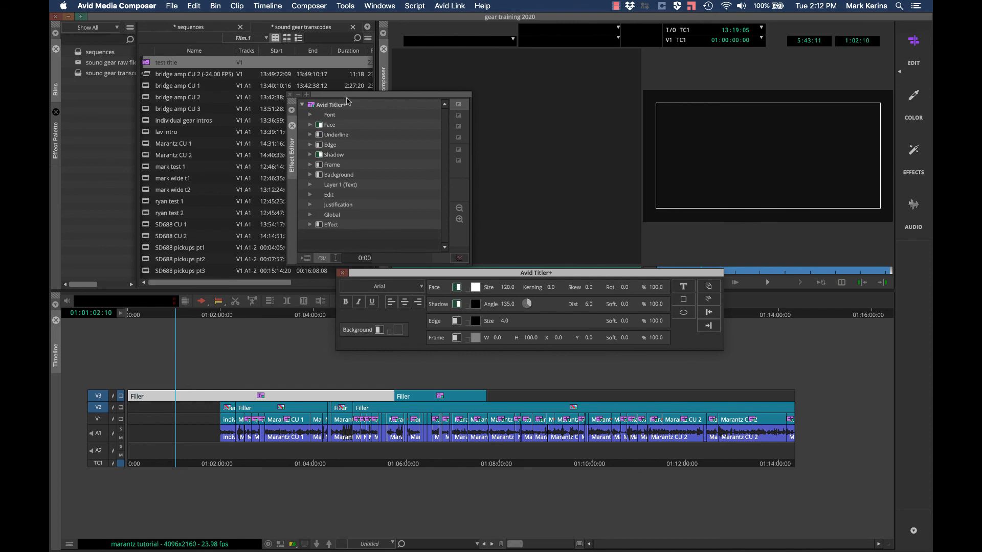
left_click_drag(346, 98, 209, 85)
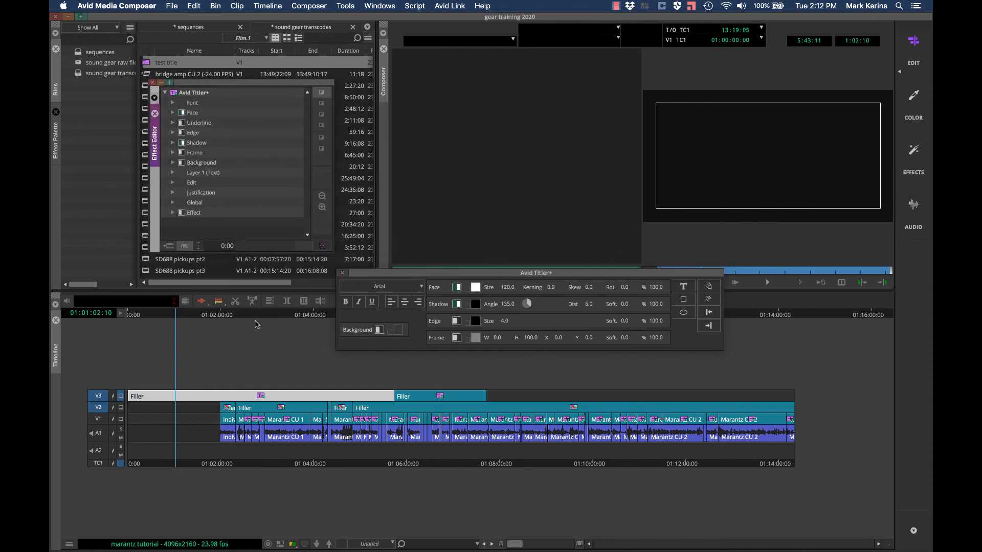
Step: Leave title editing and review the picture at several points along the sequence, parking the playhead at 01:09:13:03
left_click(257, 319)
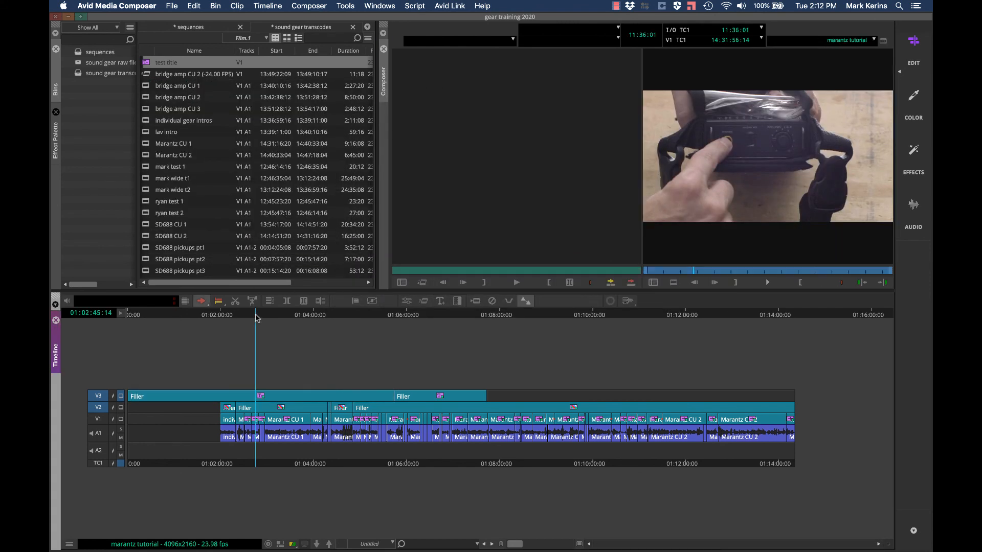
left_click(303, 318)
left_click(311, 317)
left_click(490, 317)
left_click(387, 317)
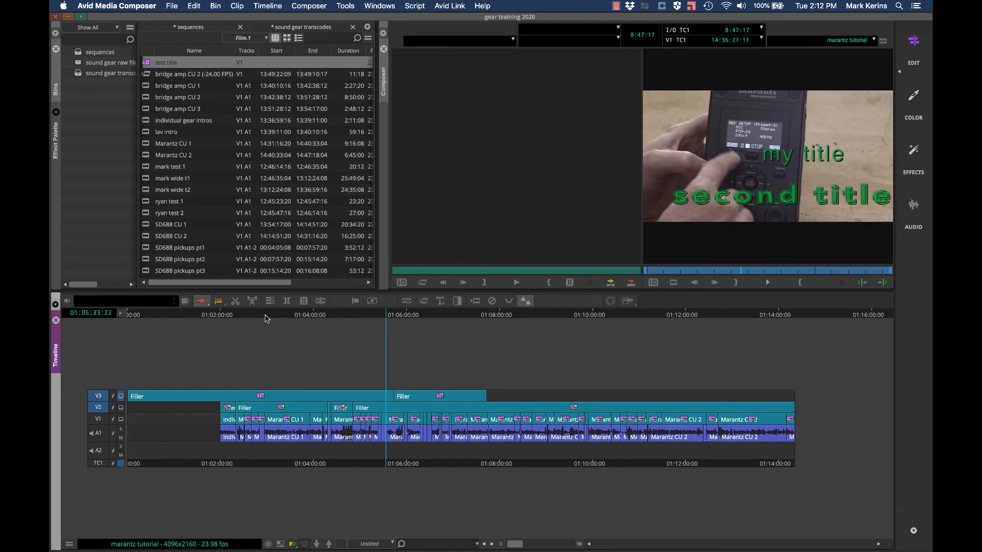
left_click(556, 317)
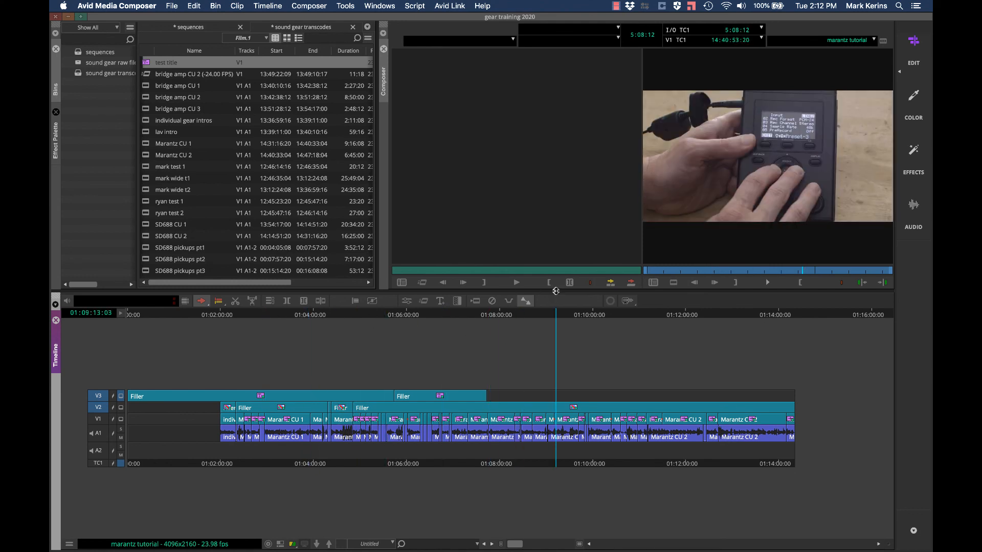